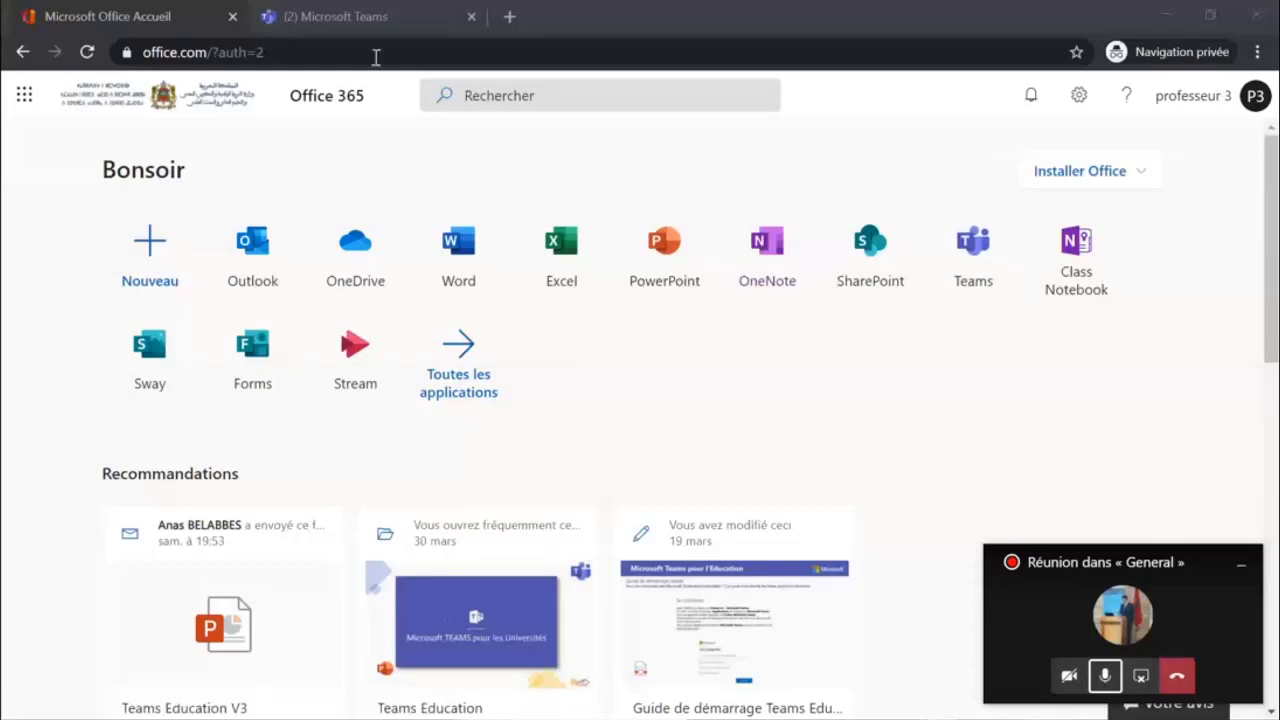
Step: Switch to the Microsoft Teams page in the browser and review the account menu's options
click(367, 20)
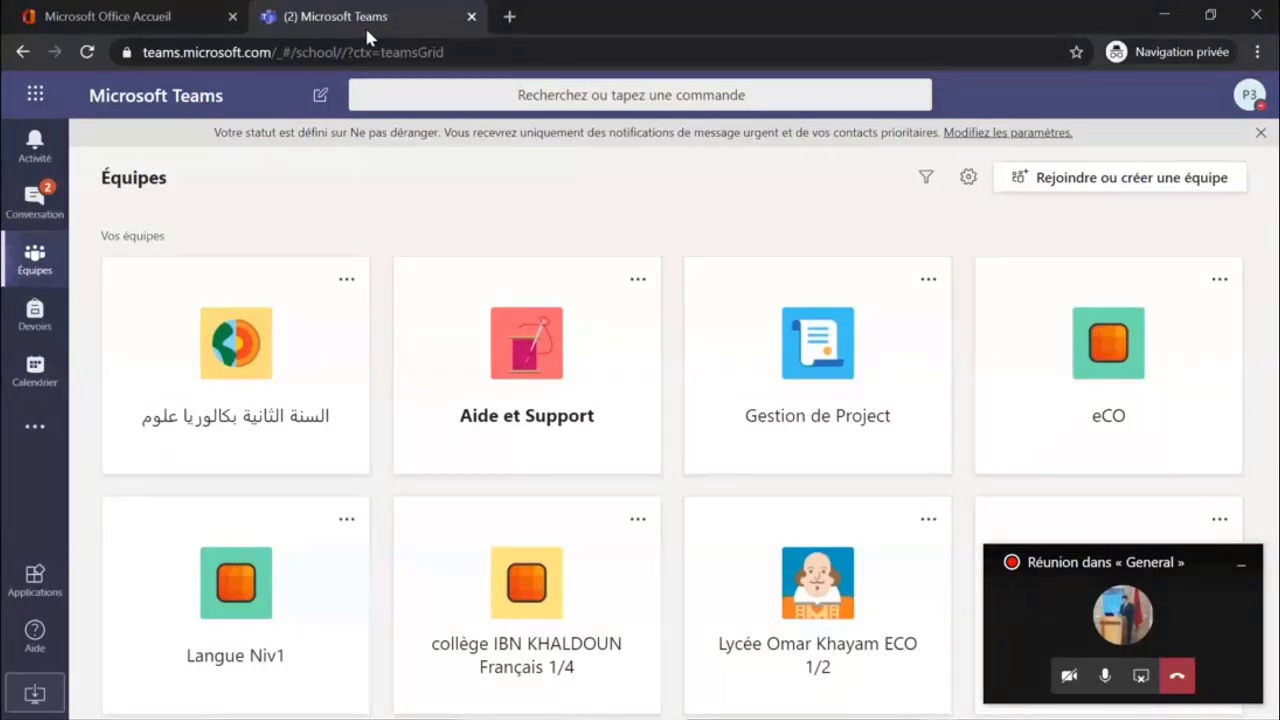
click(1247, 97)
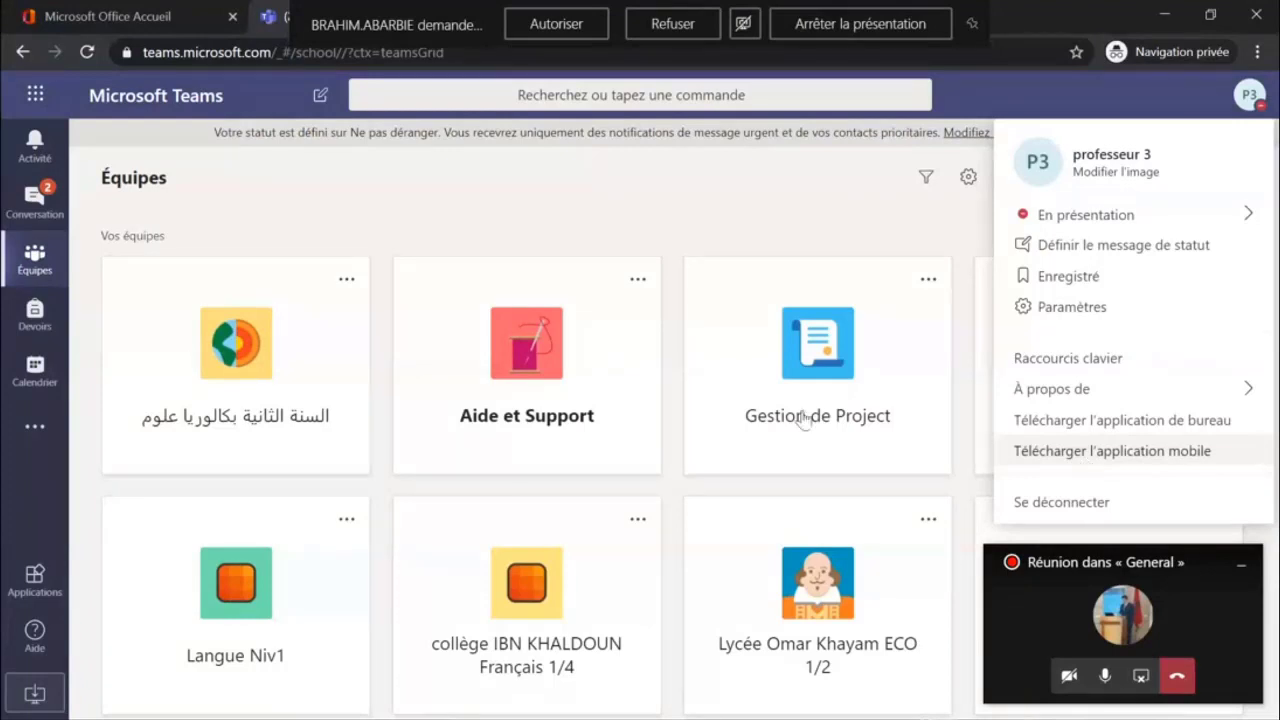
click(38, 258)
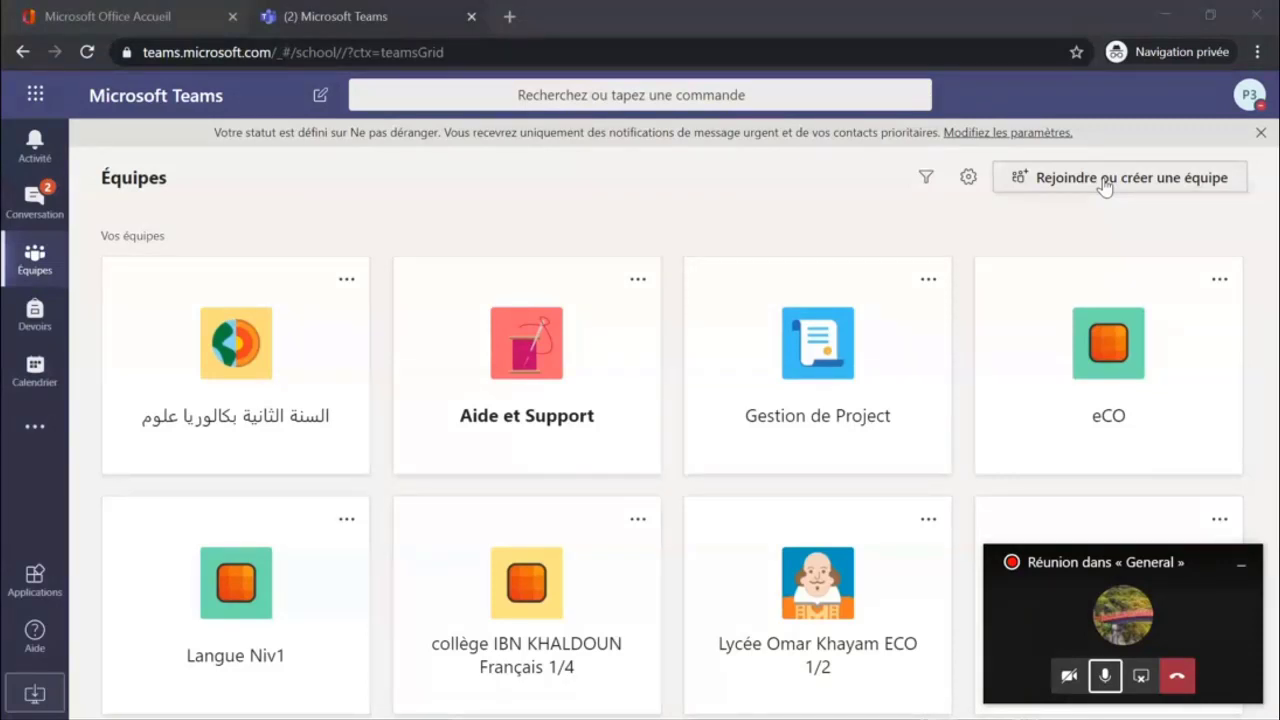
Step: Start creating a new team and choose Classe as its type
click(1105, 182)
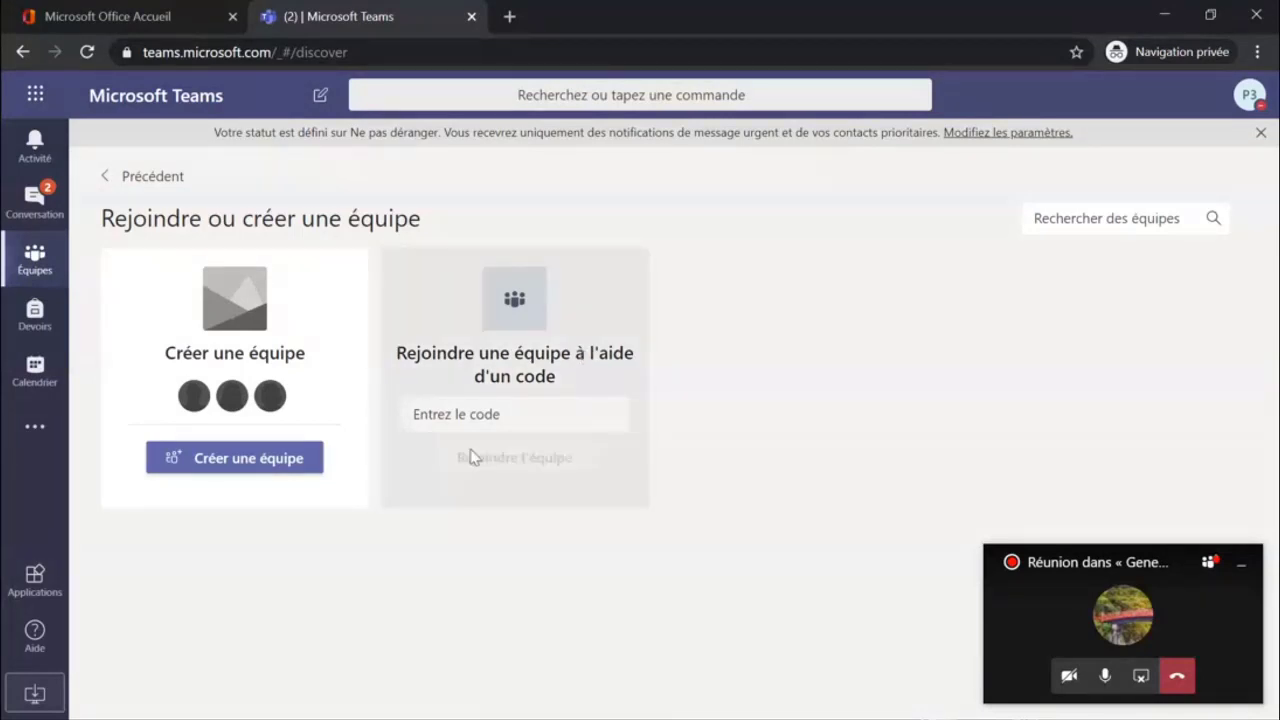
click(472, 415)
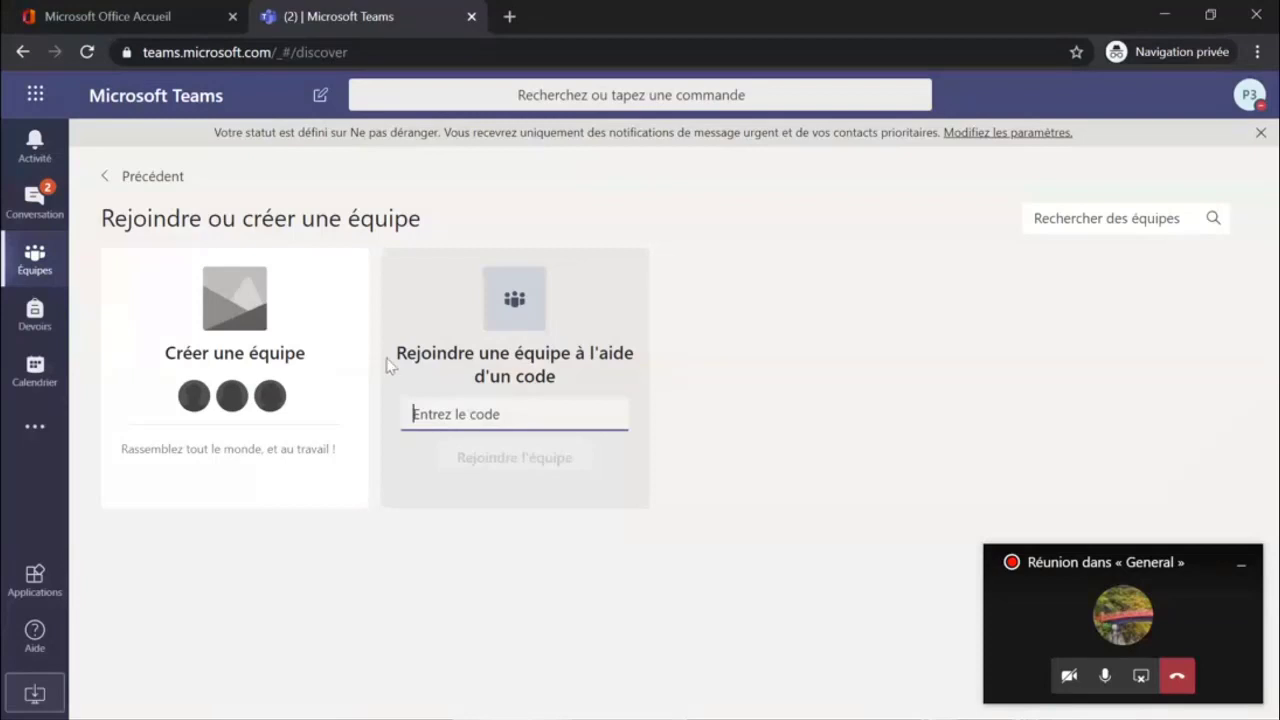
mouse_move(184, 345)
mouse_move(143, 449)
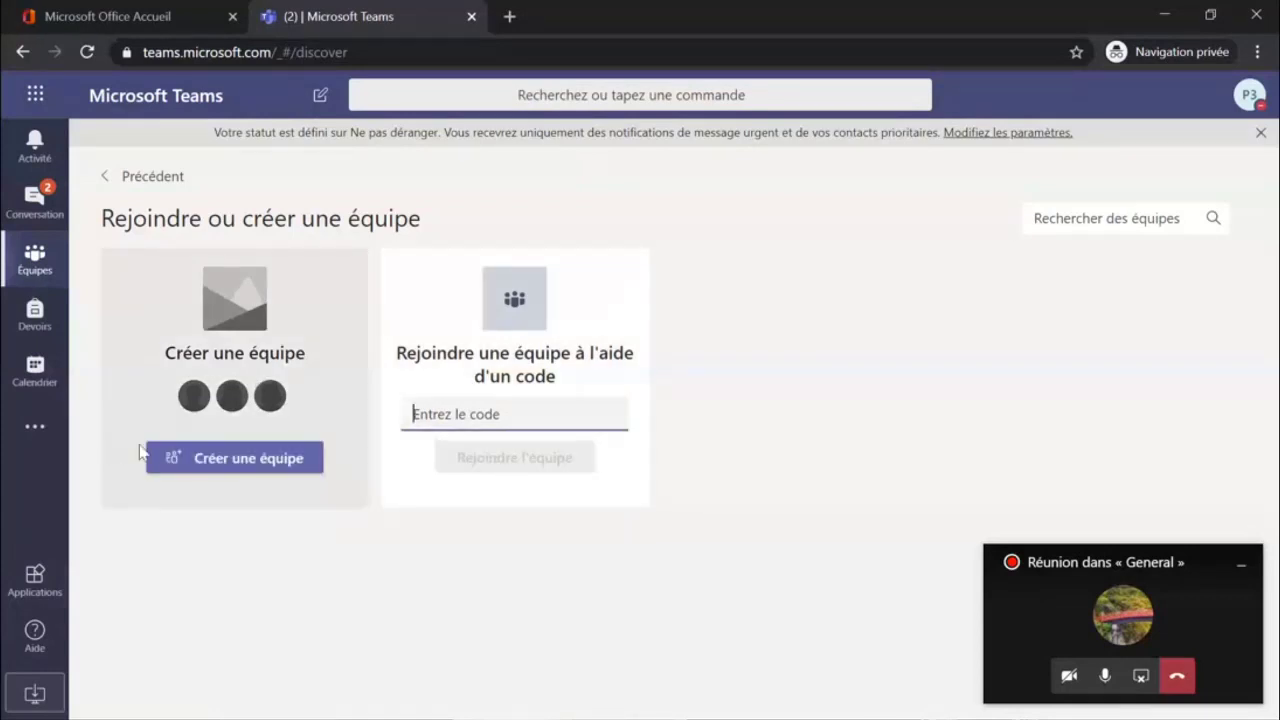
click(195, 456)
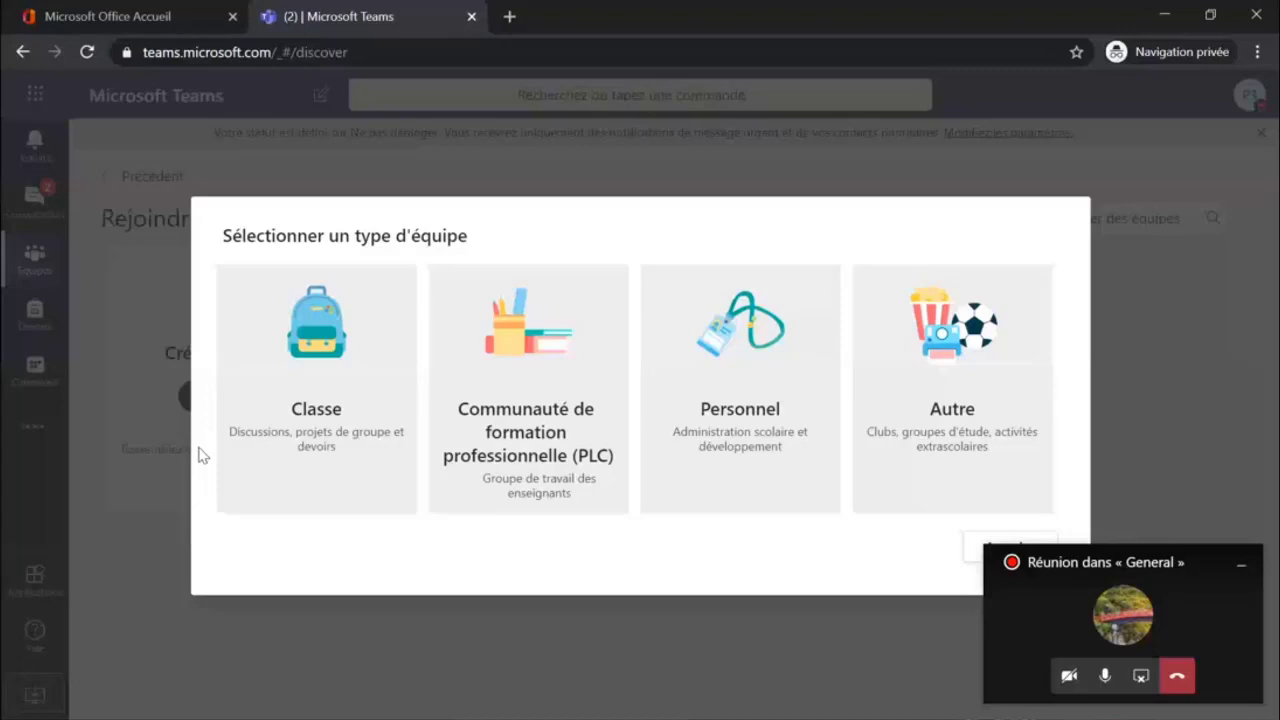
click(316, 390)
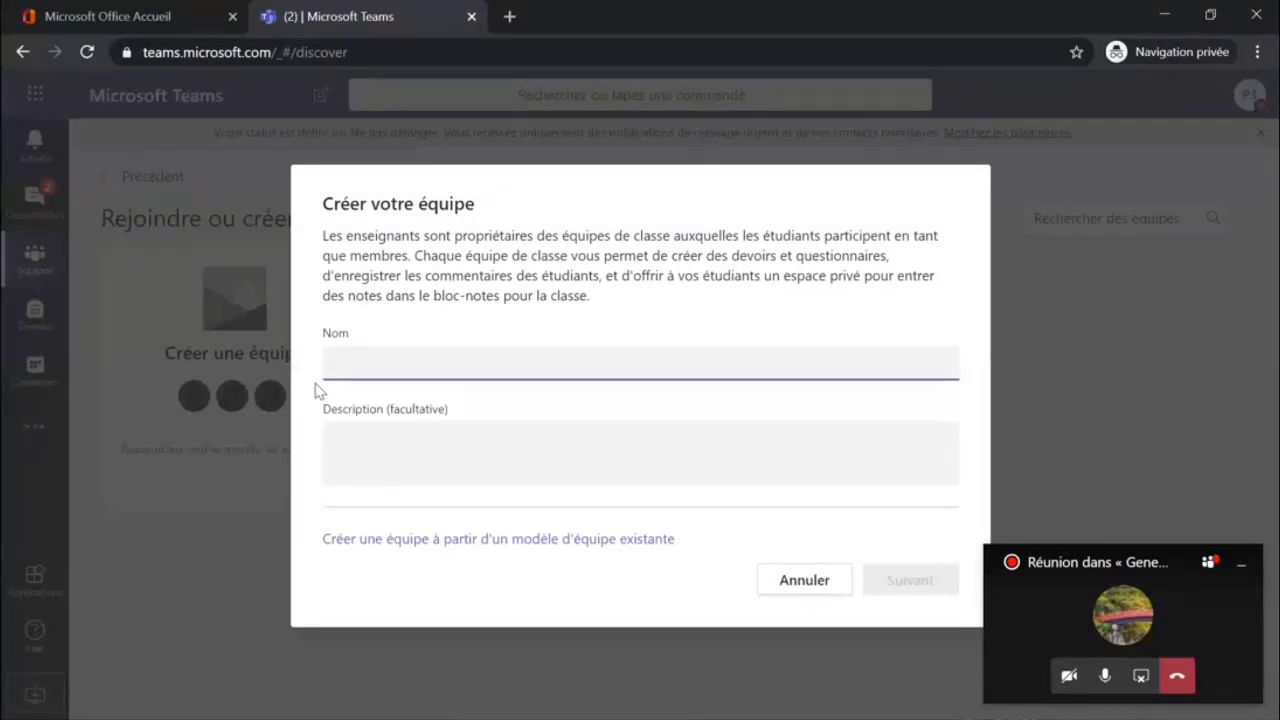
Step: Name the class team "Anglais - 1bac - 1" and proceed to adding contacts
text(Anglais -)
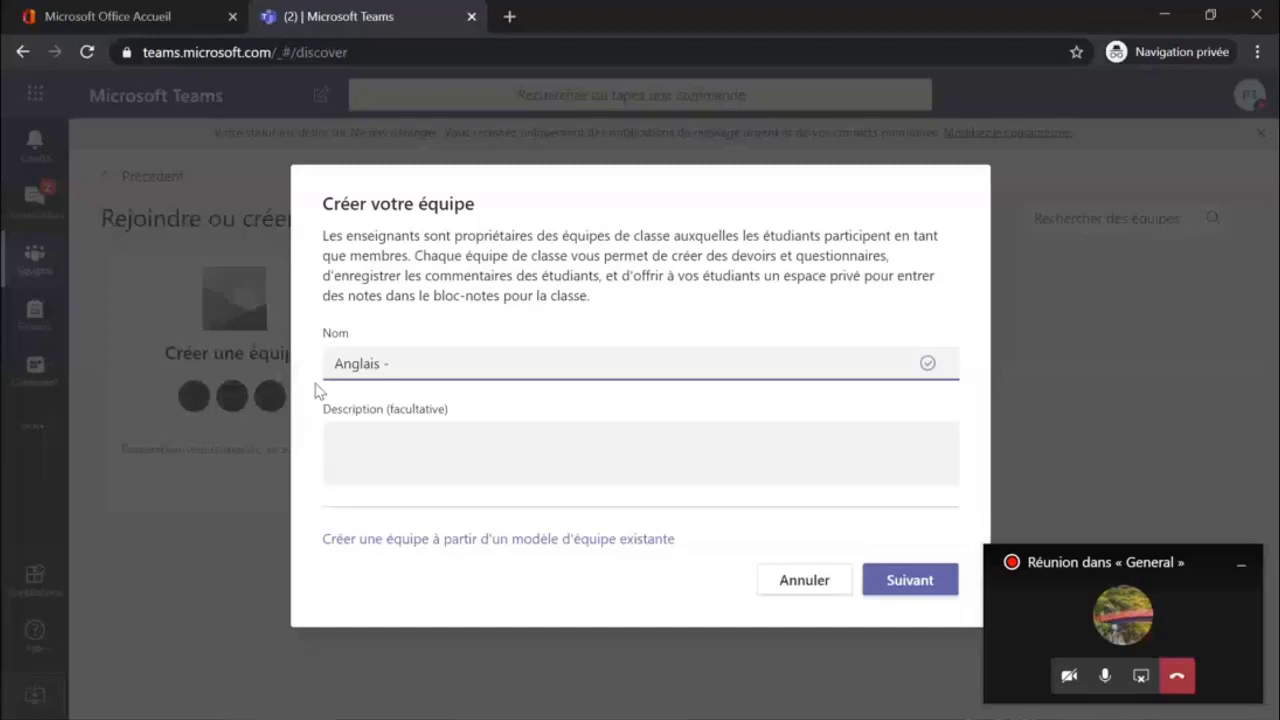
text(1bac -)
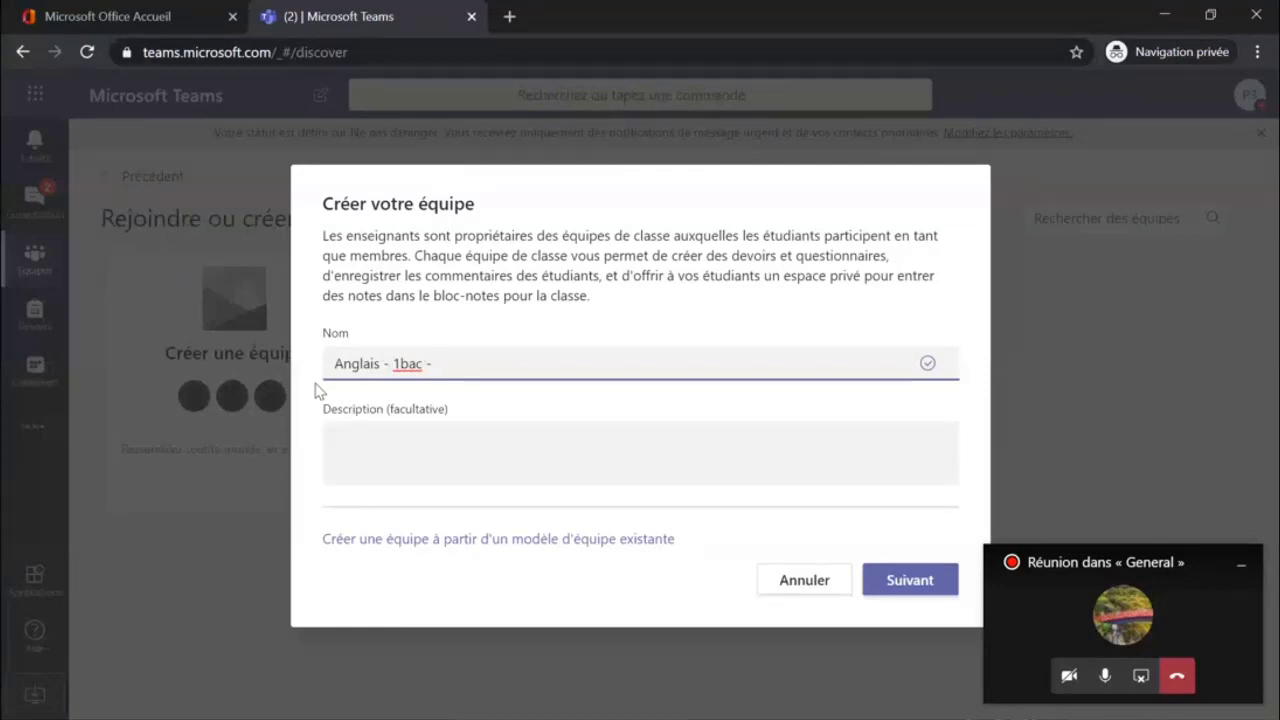
text(1)
drag(450, 362, 393, 363)
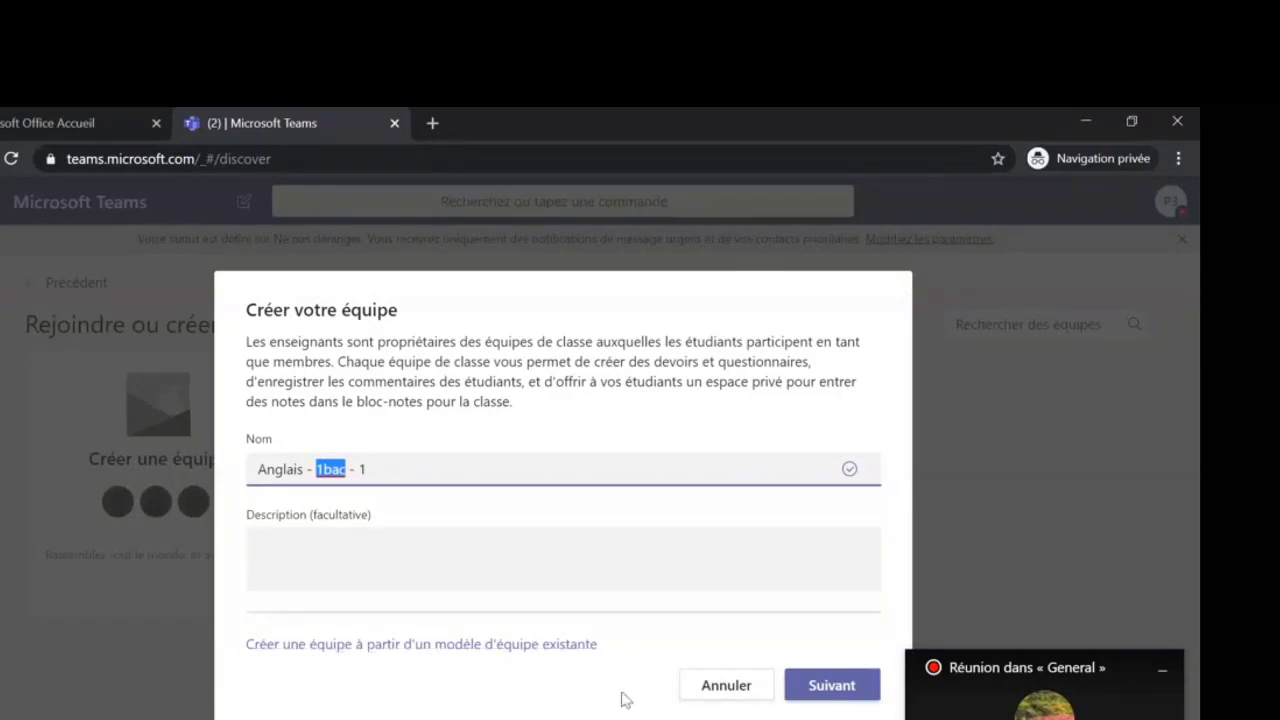
click(815, 690)
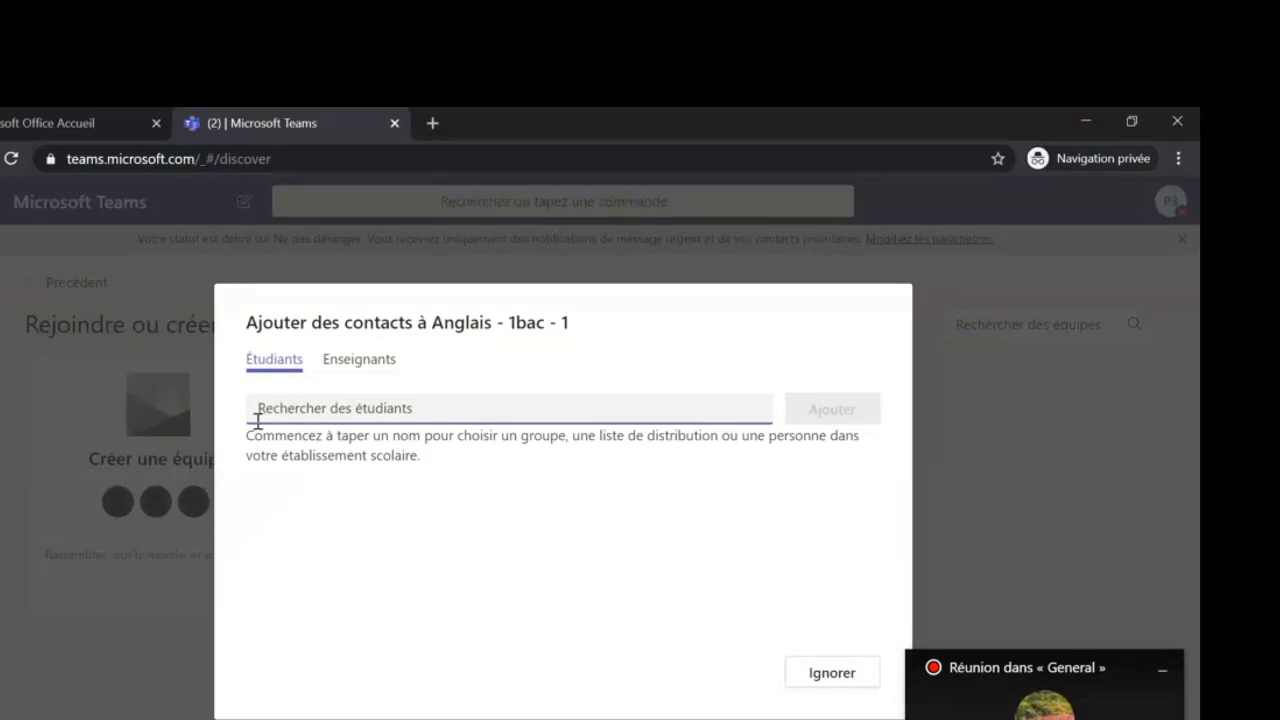
Step: Search for "eleve", add Eleve 1 as a student of the new team, and finish adding contacts
text(eleve)
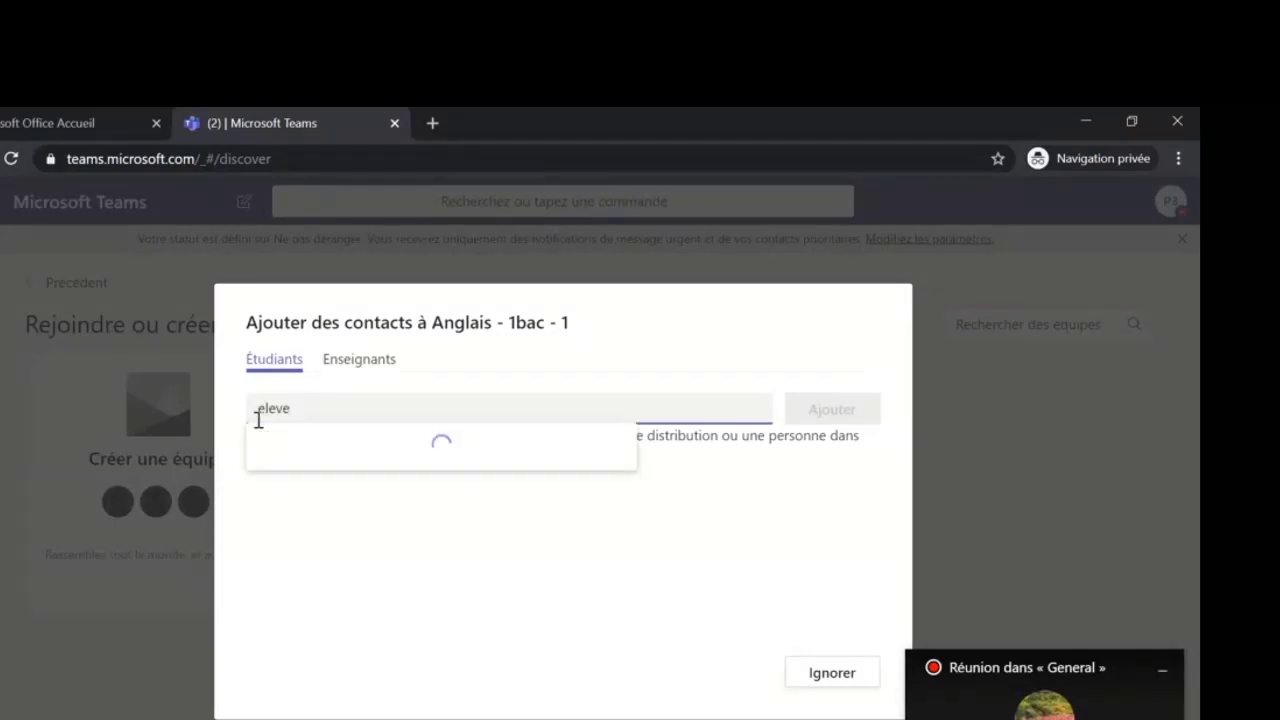
click(336, 462)
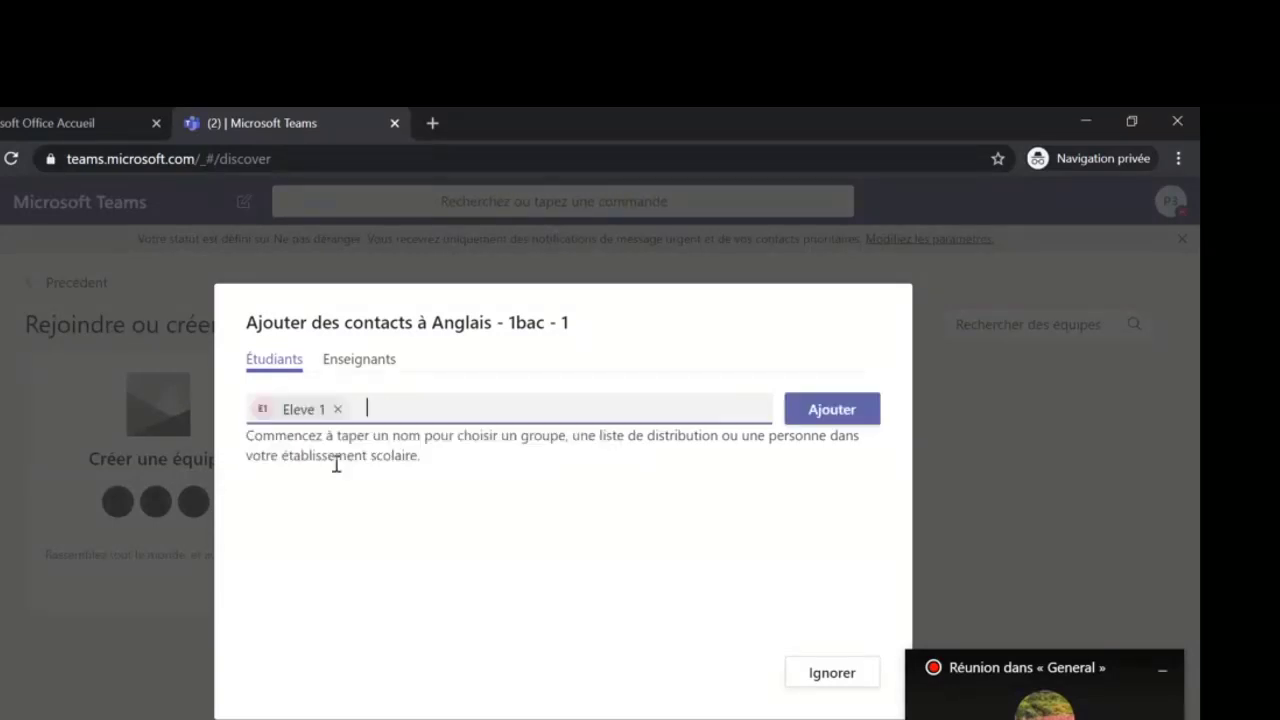
click(824, 424)
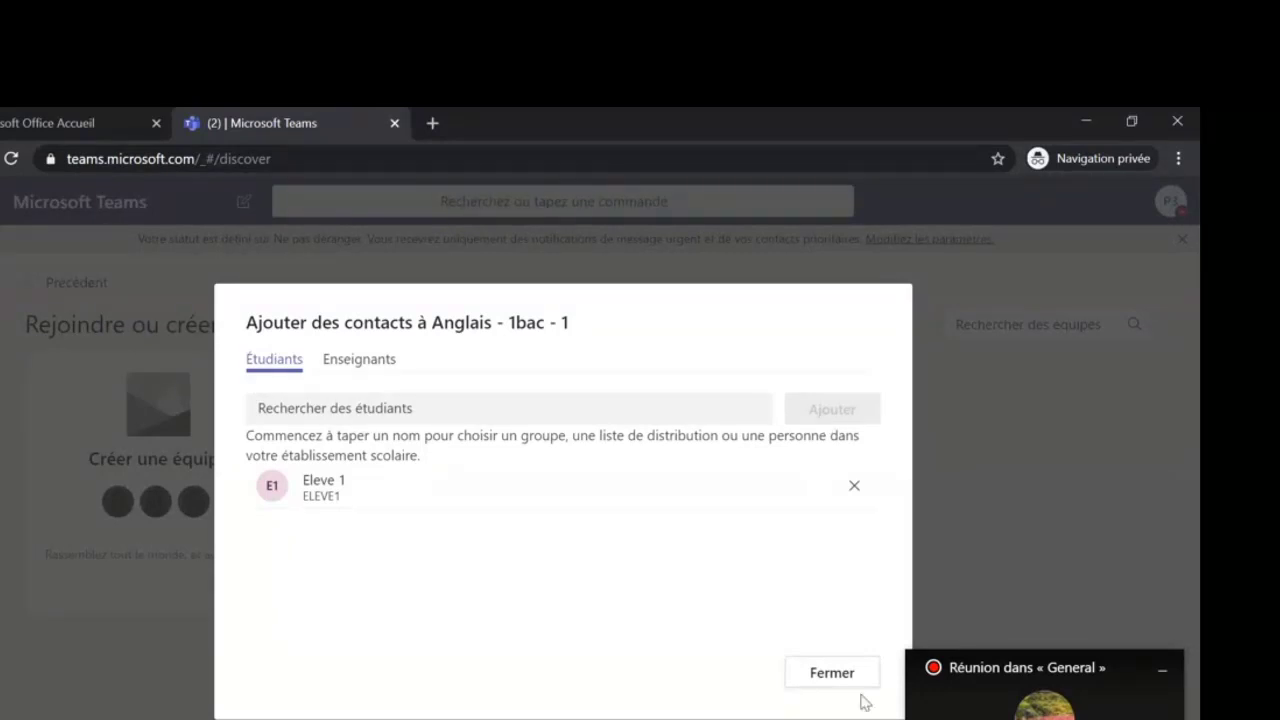
click(832, 673)
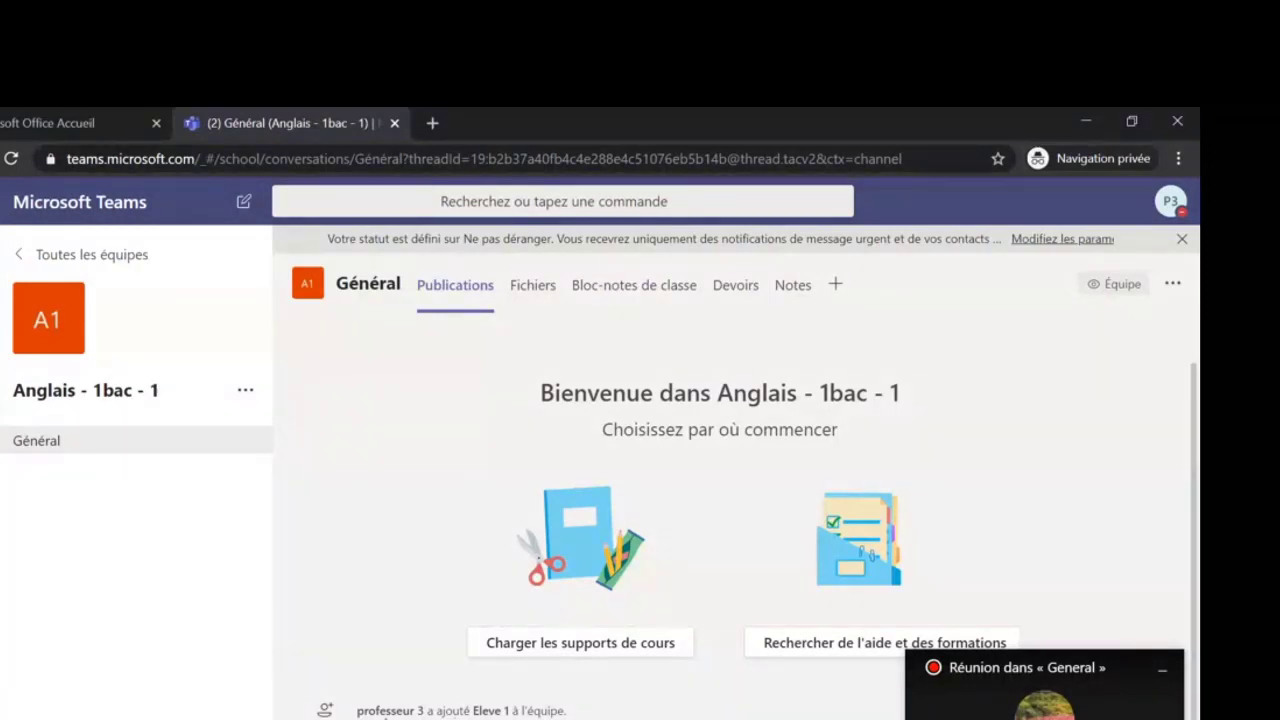
Step: Look over the management options available for the Anglais - 1bac - 1 team
mouse_move(387, 710)
click(246, 392)
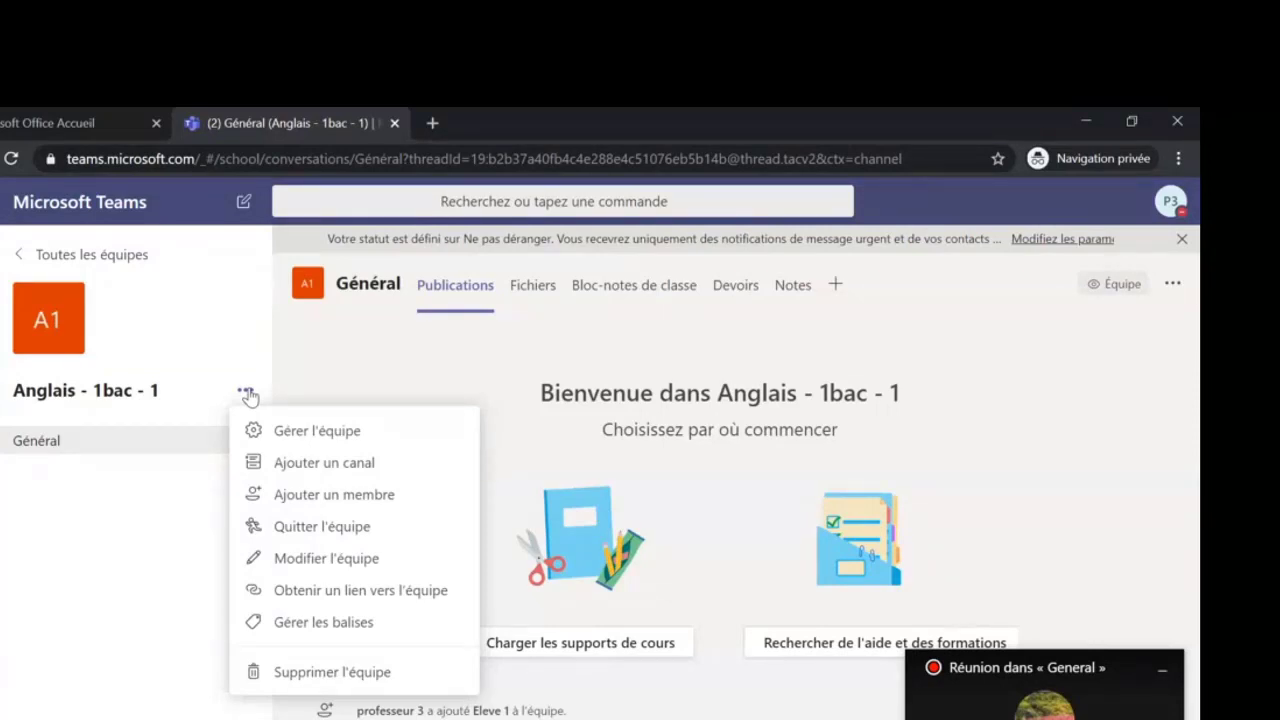
click(308, 376)
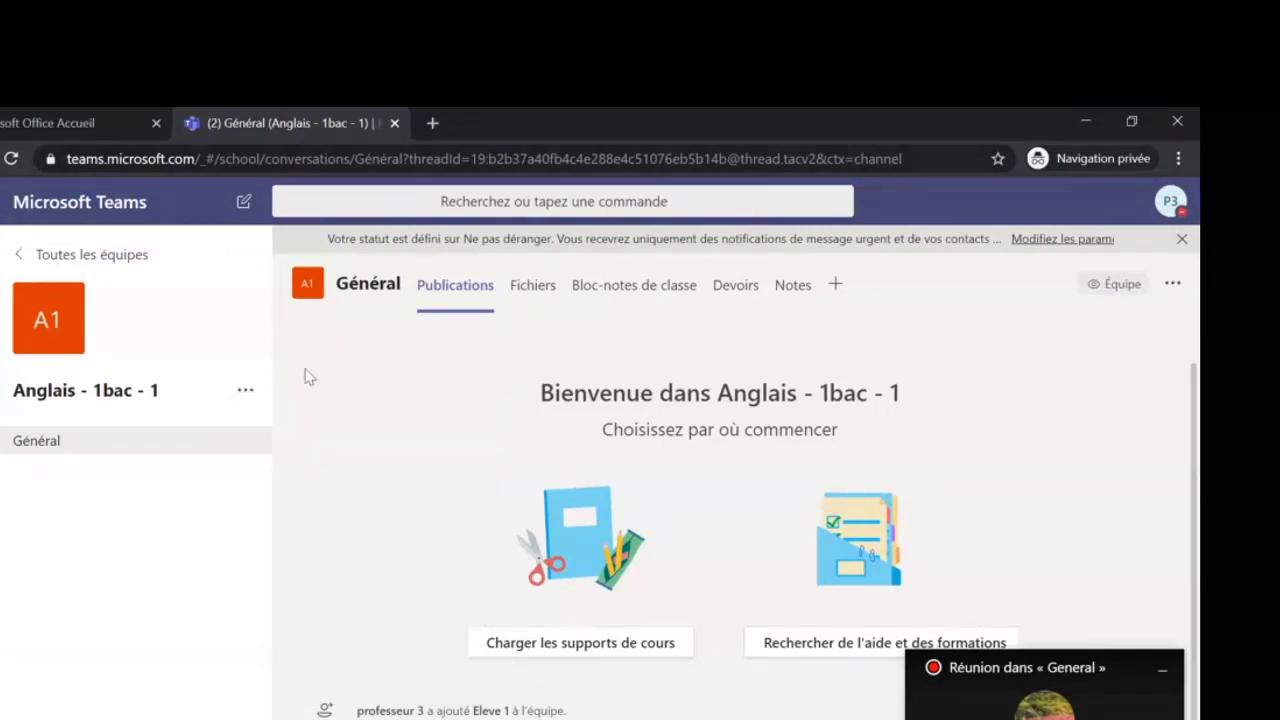
Step: View how to add students and teachers to the existing Anglais - 1bac - 1 team, without adding anyone
click(246, 392)
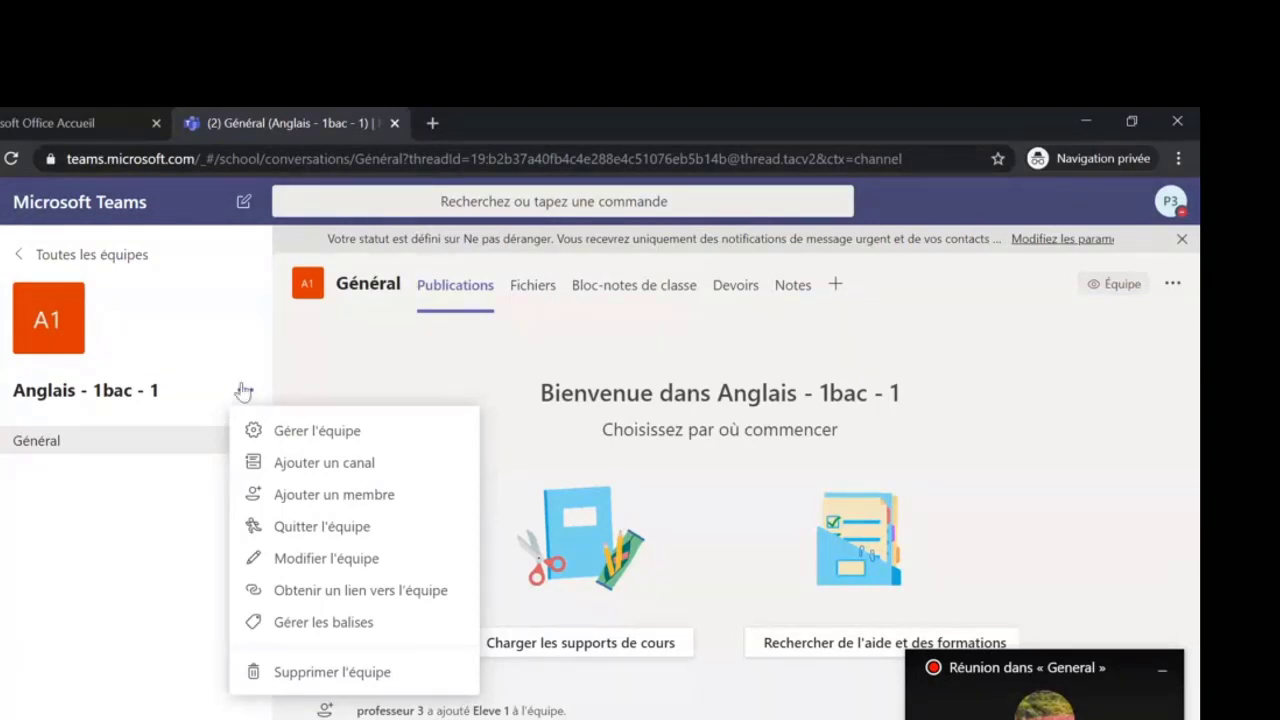
click(321, 500)
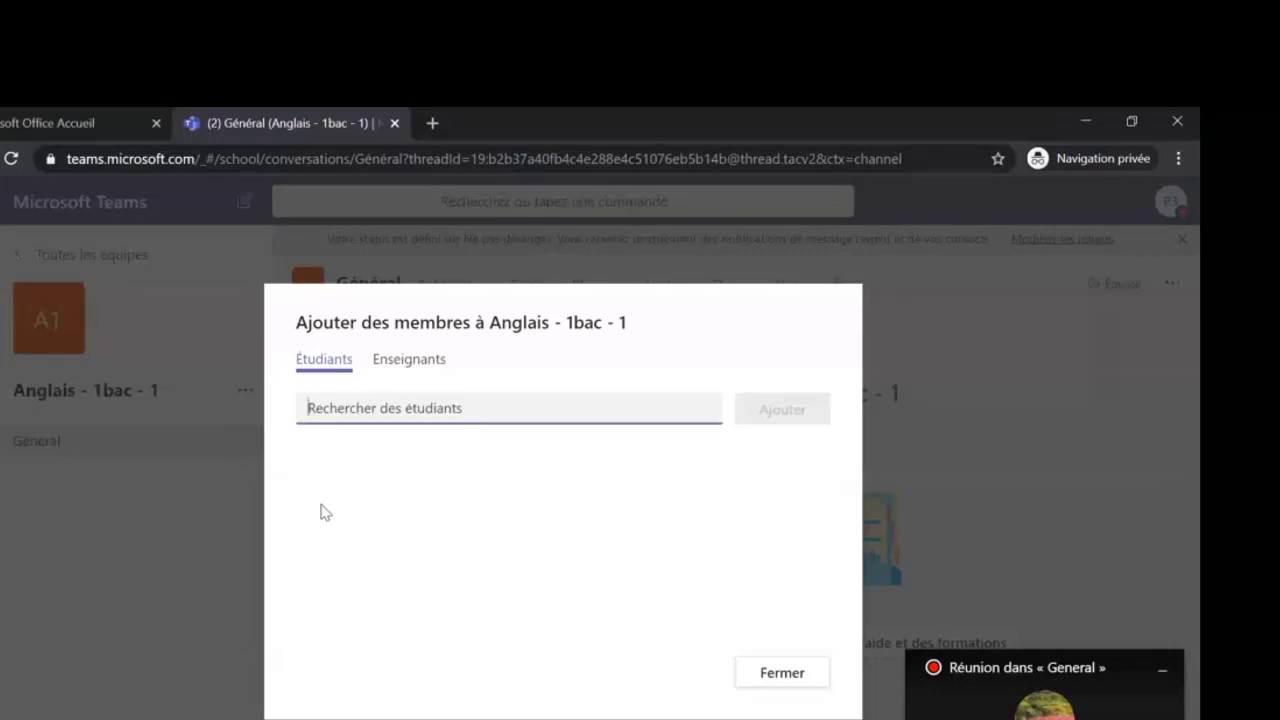
click(424, 362)
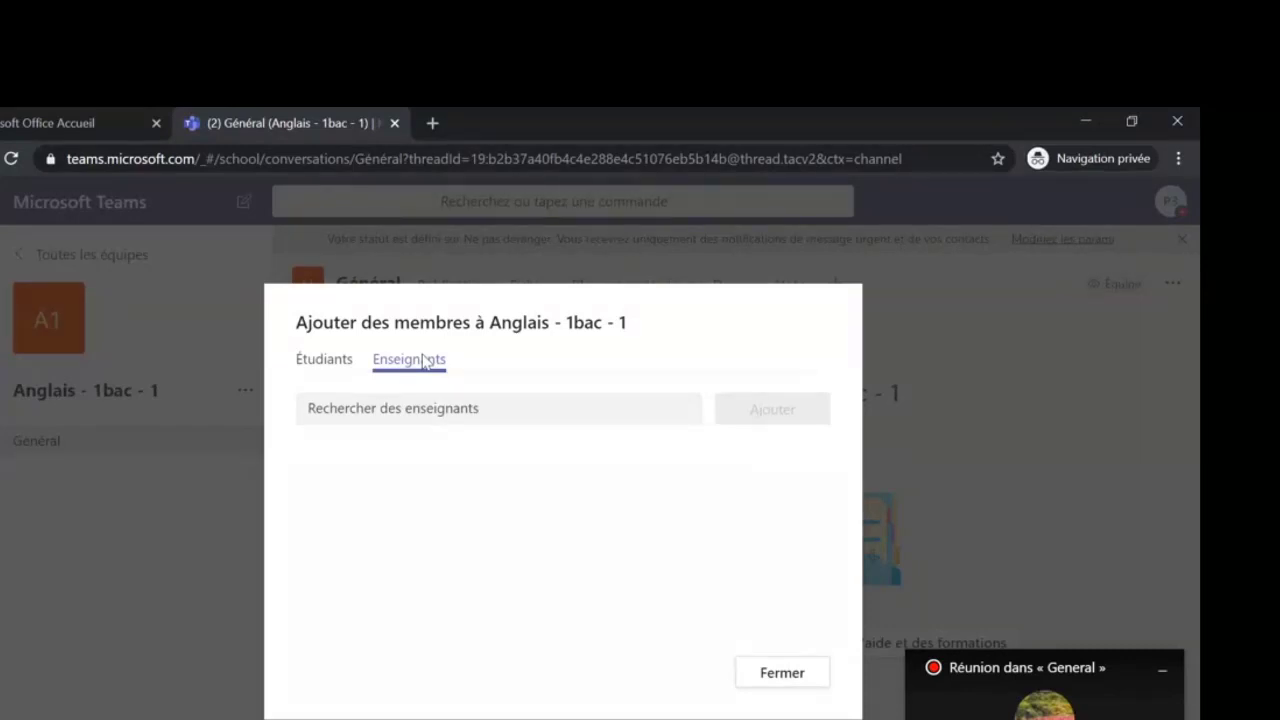
click(391, 414)
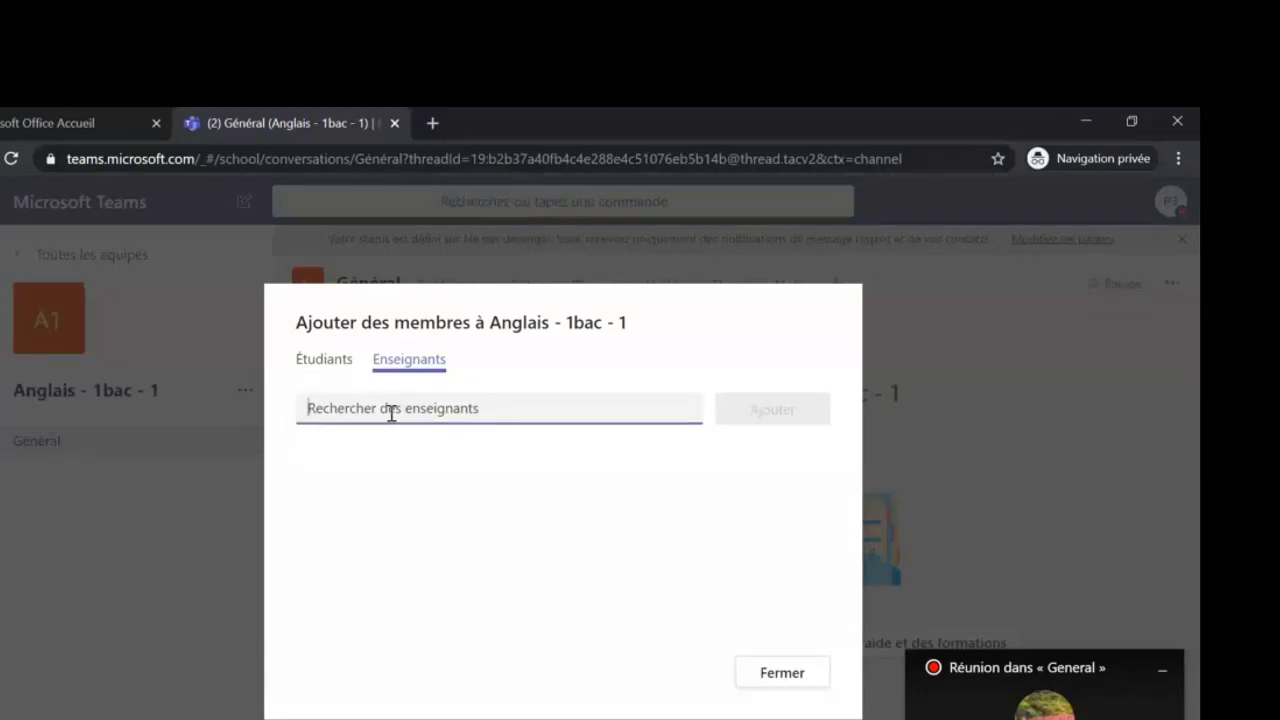
click(768, 692)
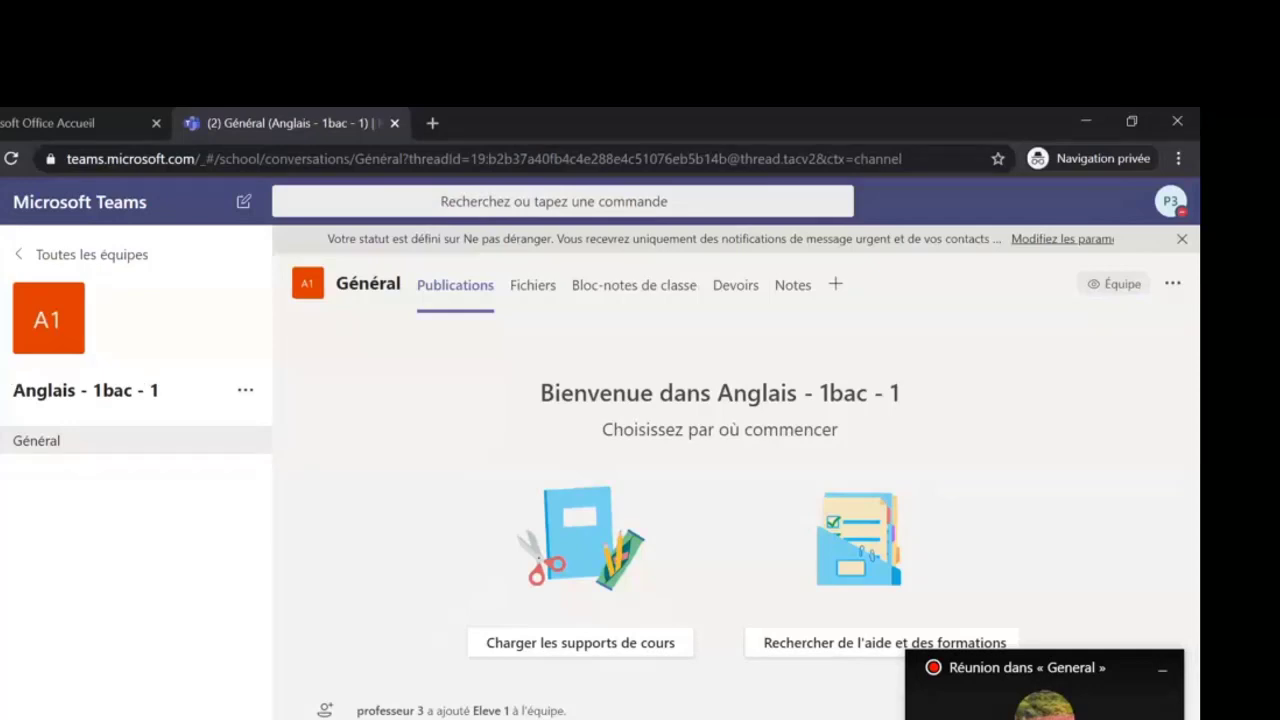
Step: Return to the list of all teams and look through the team tiles
click(80, 254)
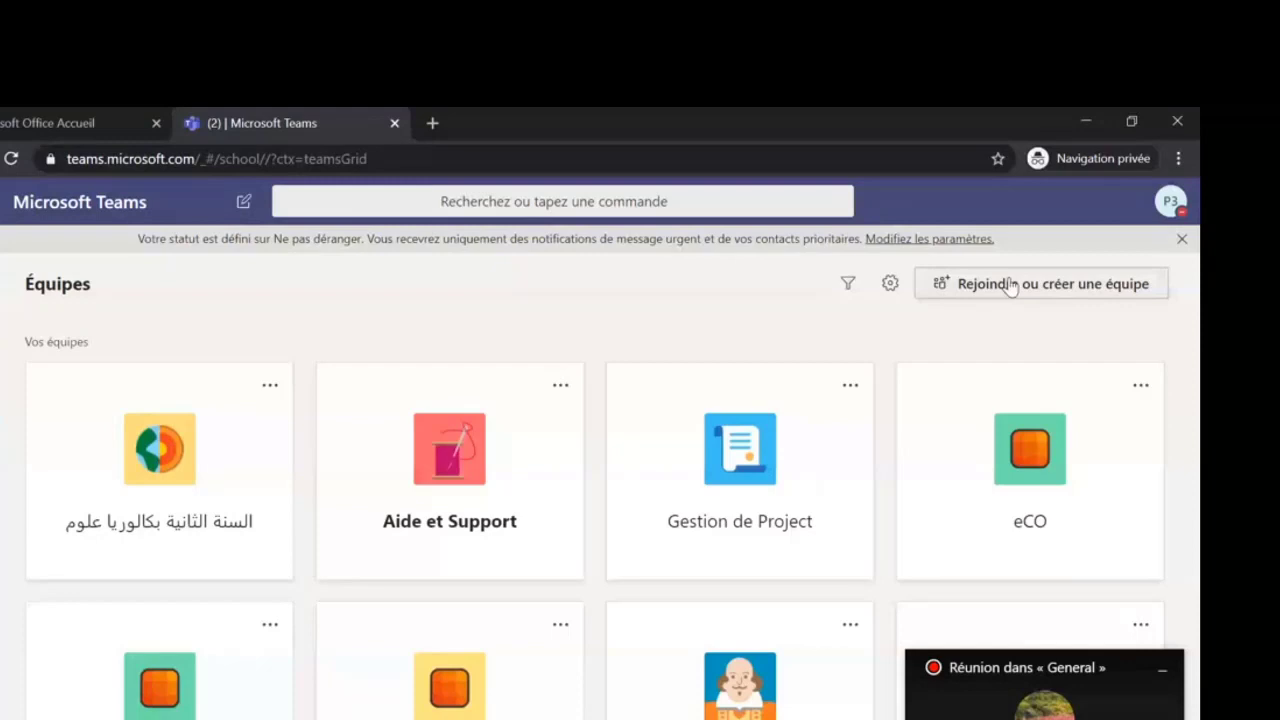
scroll(868, 543, down, 3)
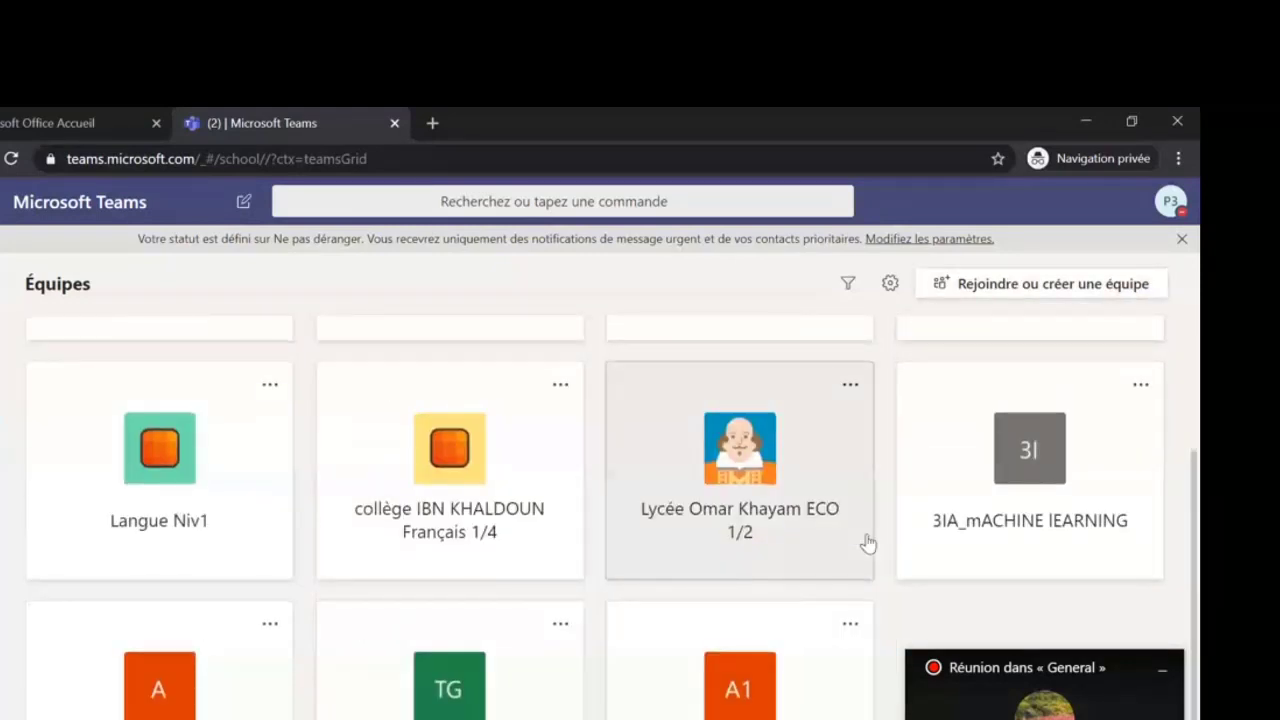
scroll(880, 555, up, 3)
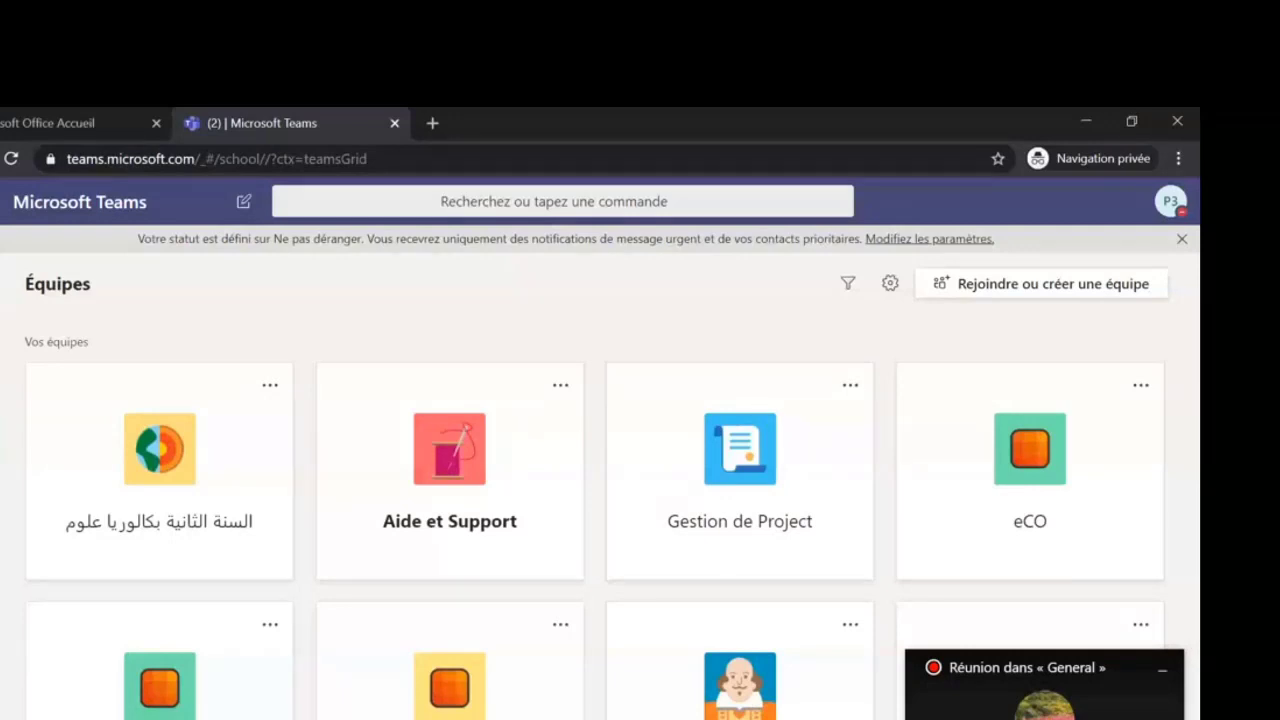
Step: View the recent chats, switch to the running meeting to show its conversation, and dismiss the Do Not Disturb status notice
click(140, 325)
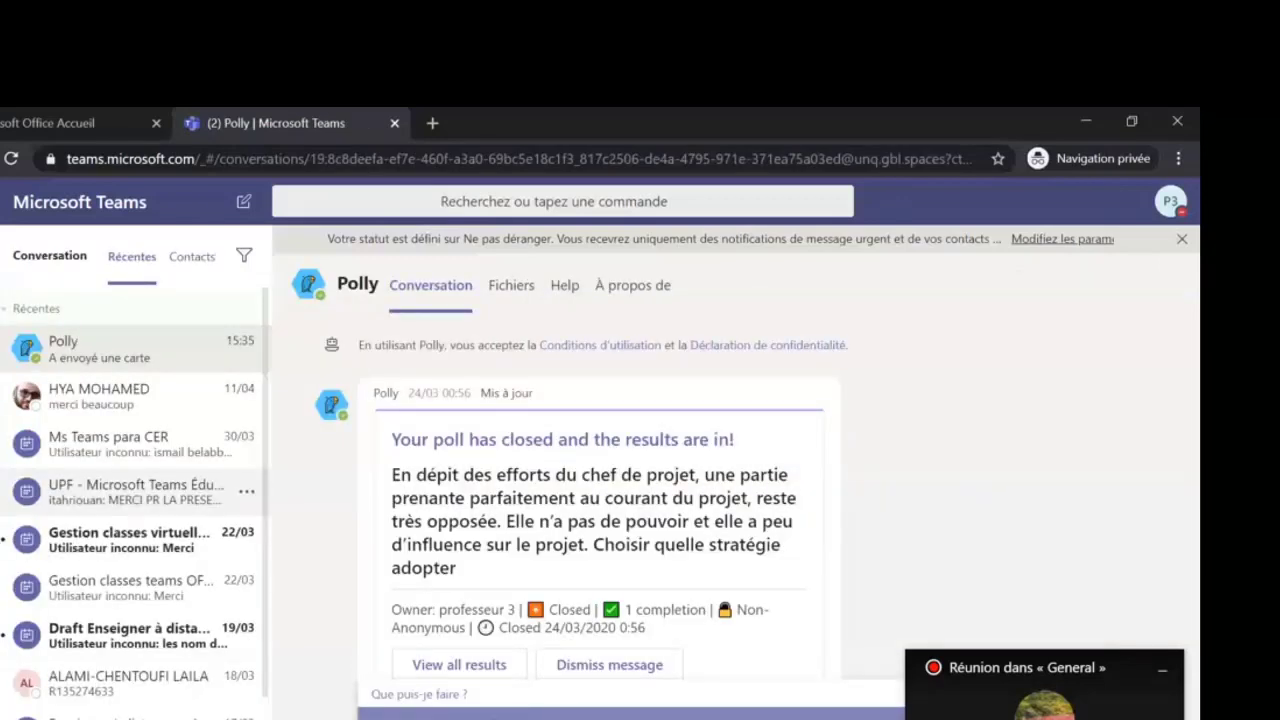
click(1068, 712)
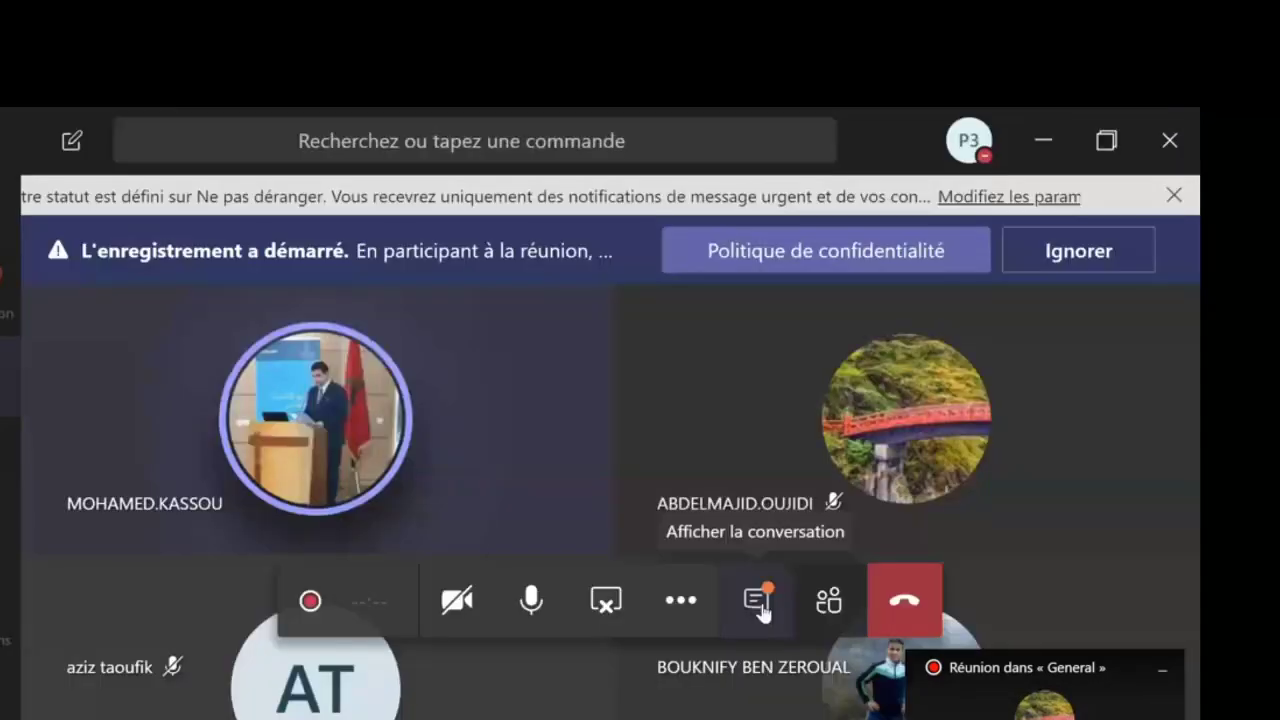
click(760, 600)
click(1173, 195)
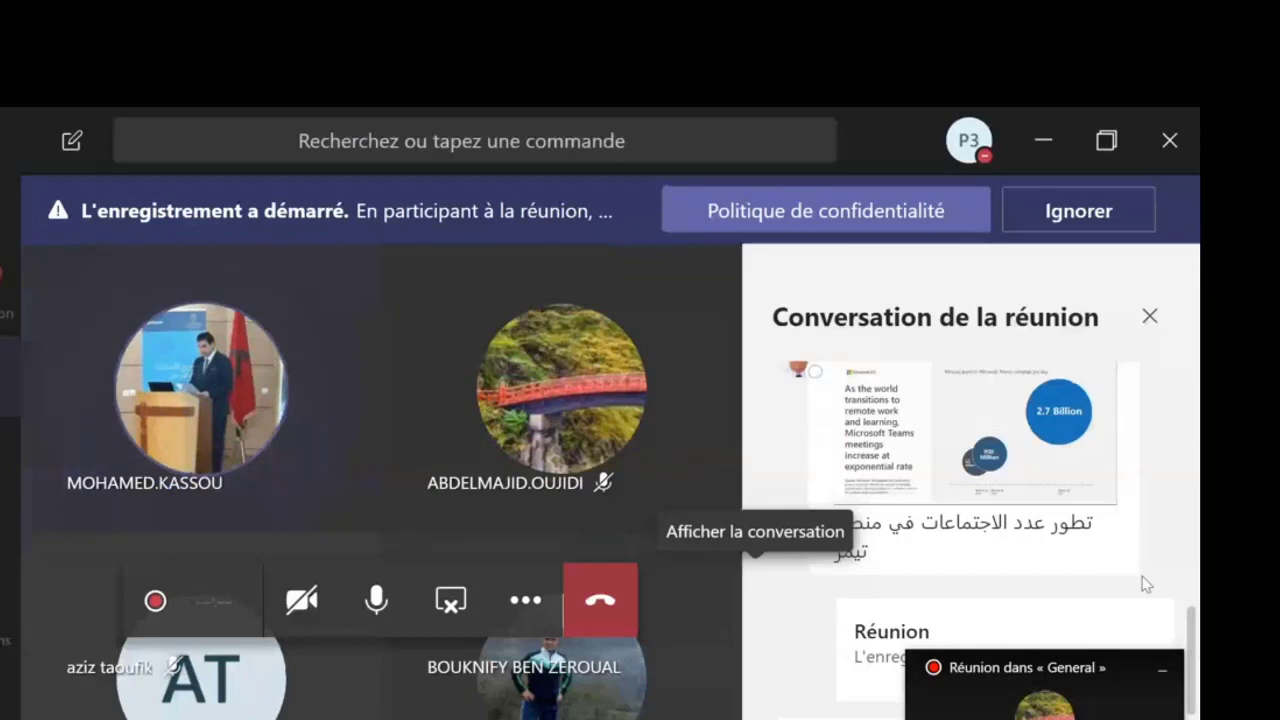
Step: View the contact suggestions for an @ mention in the meeting conversation, including those matching "@a", without sending a message
click(1162, 671)
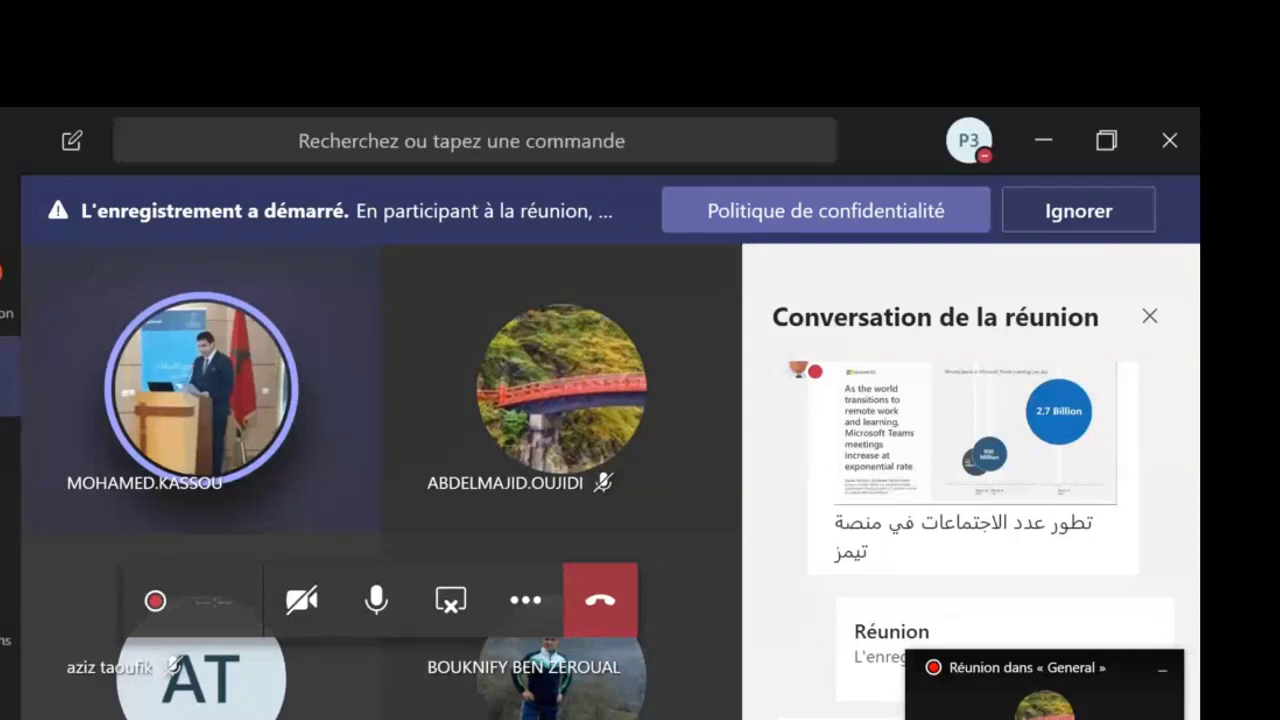
text(@)
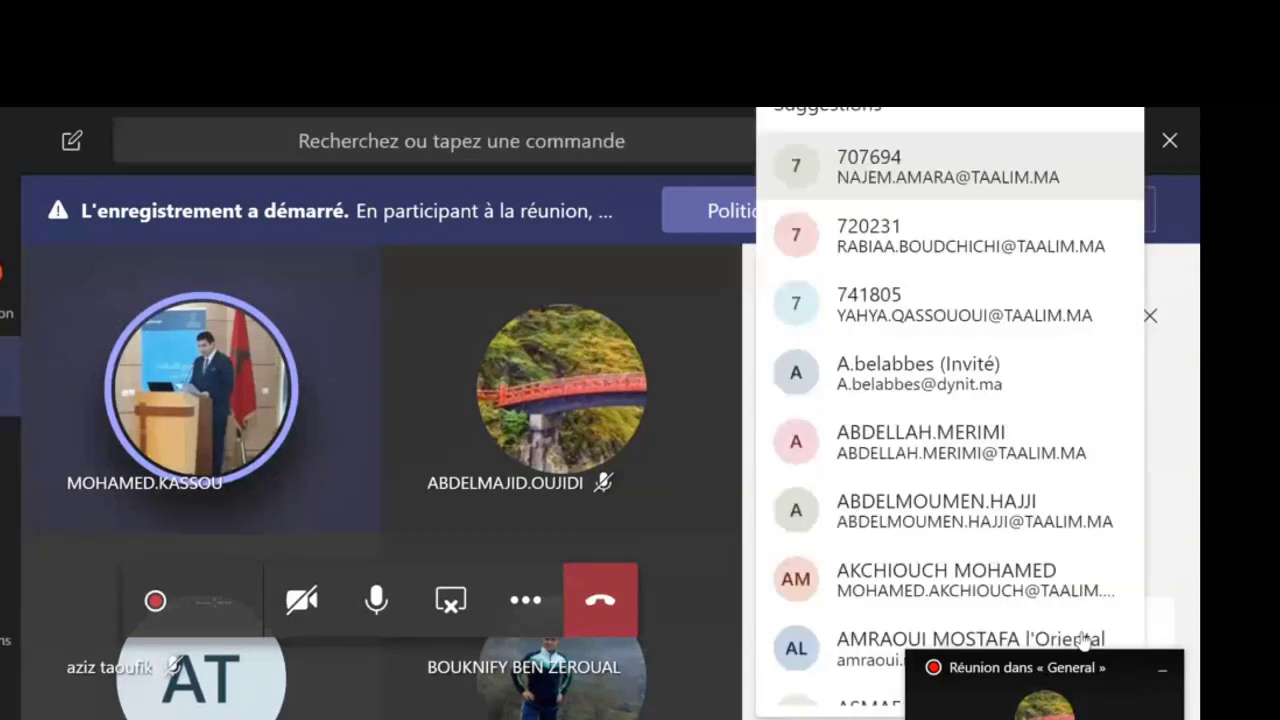
click(1085, 640)
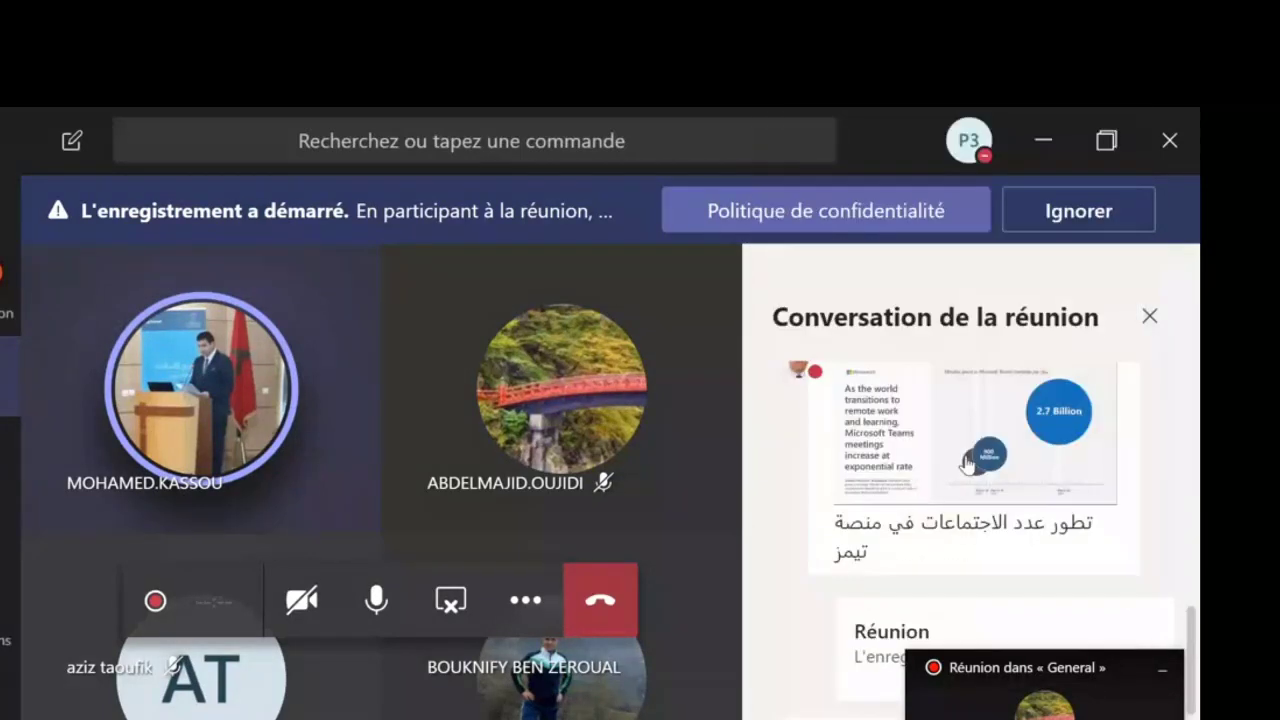
click(967, 462)
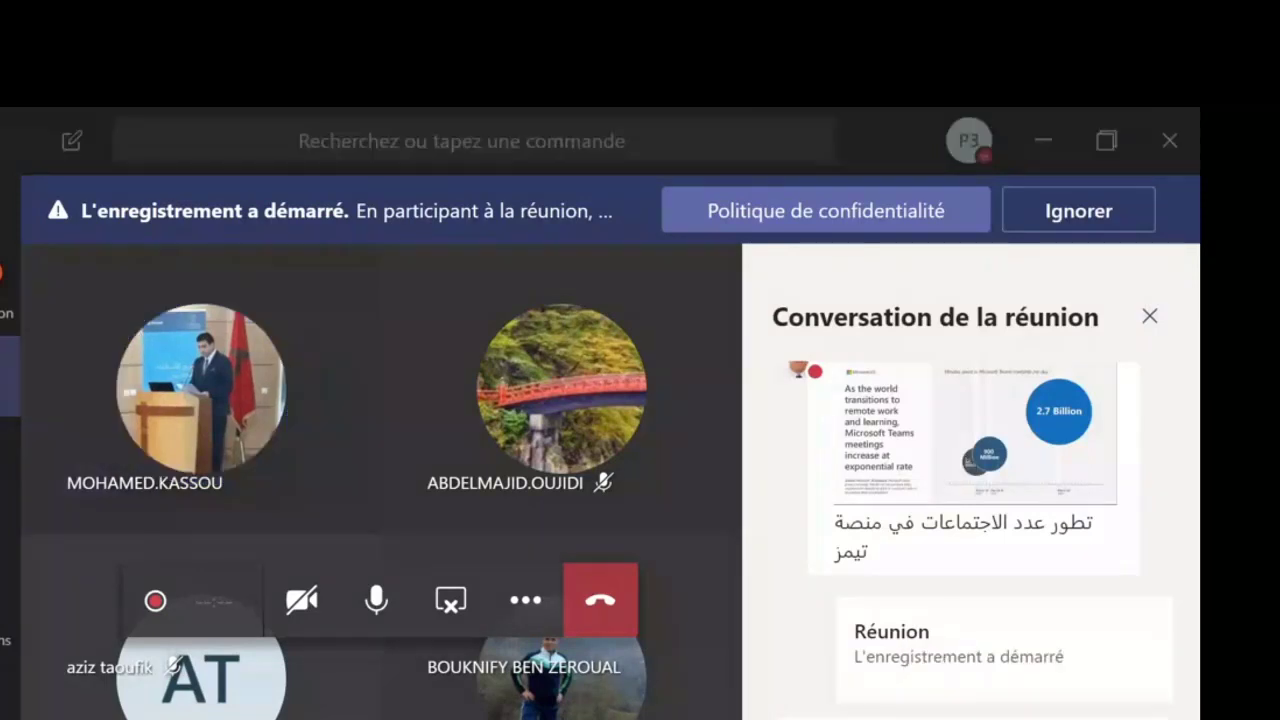
text(@a)
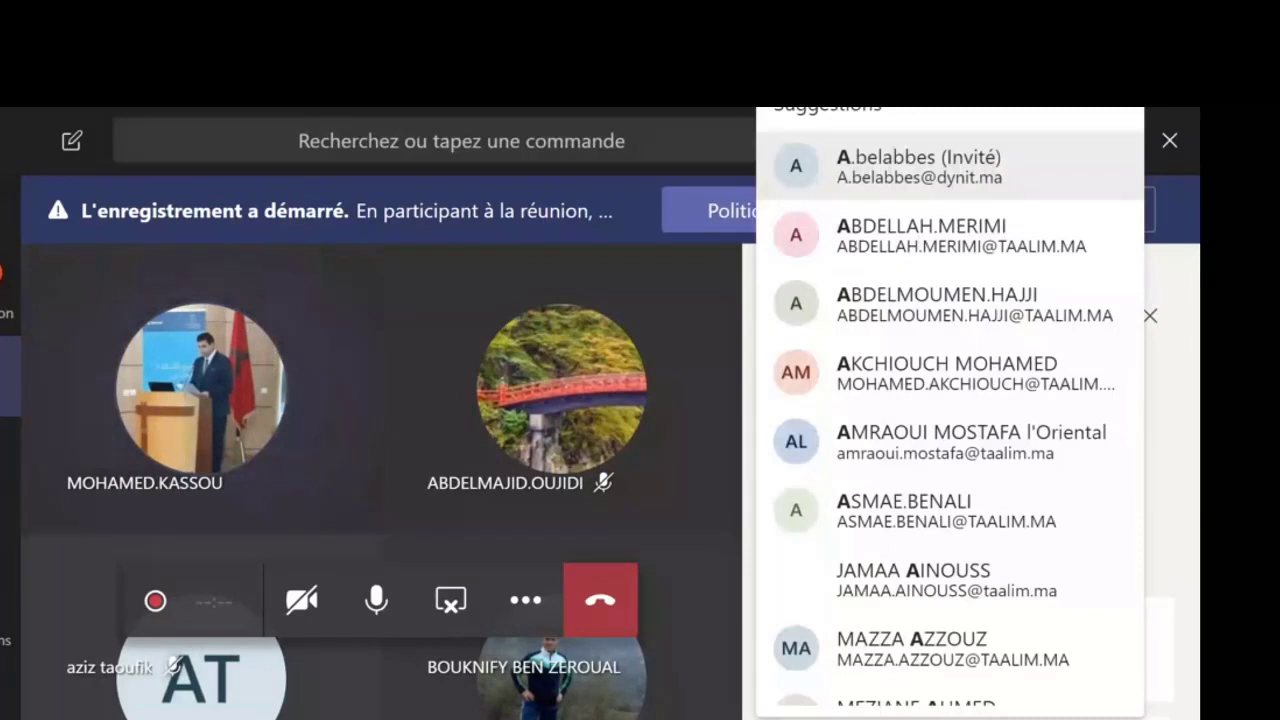
key(Escape)
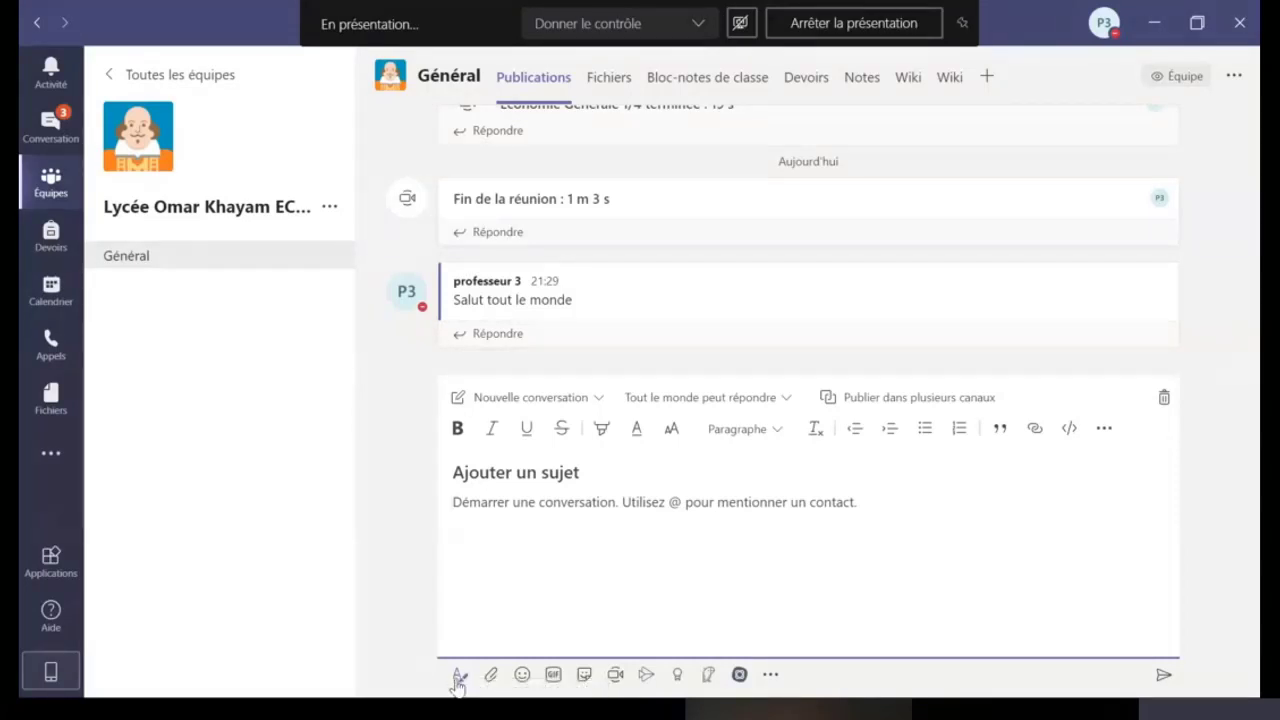
Step: Turn the new post in the Général channel into an announcement with an orange banner and the title "reunion"
click(591, 399)
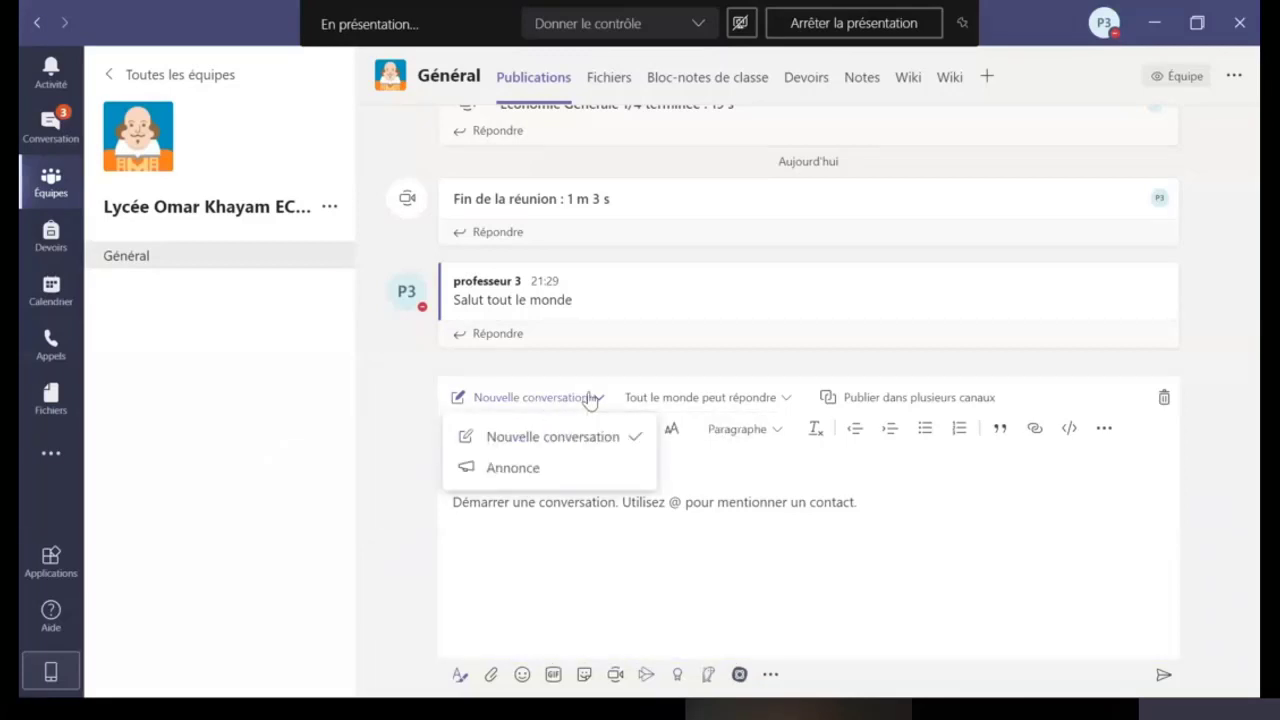
click(545, 468)
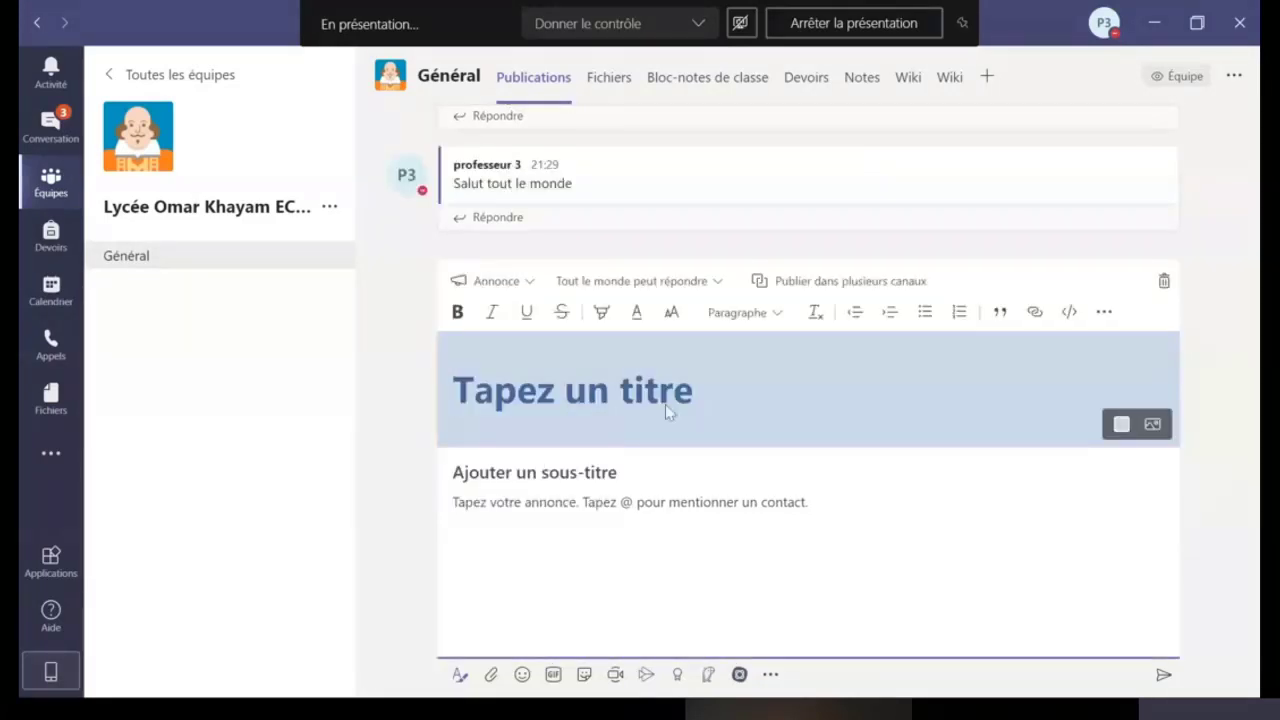
click(1120, 425)
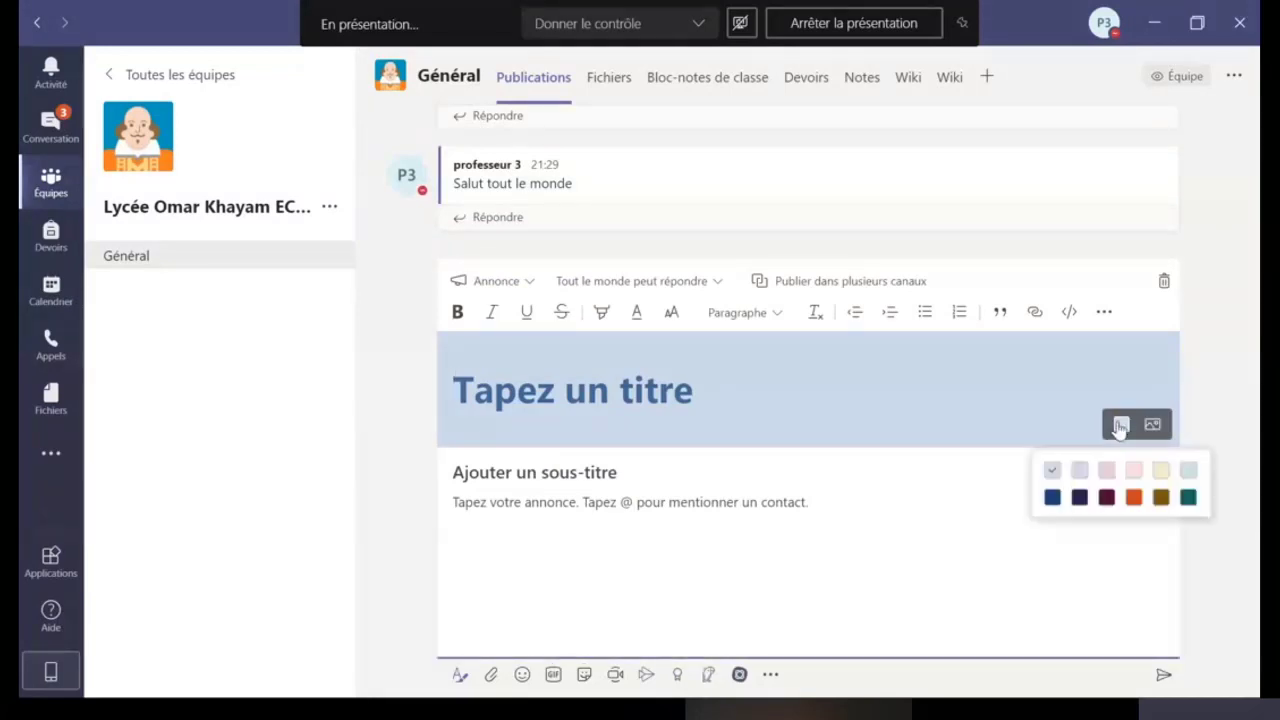
click(1133, 497)
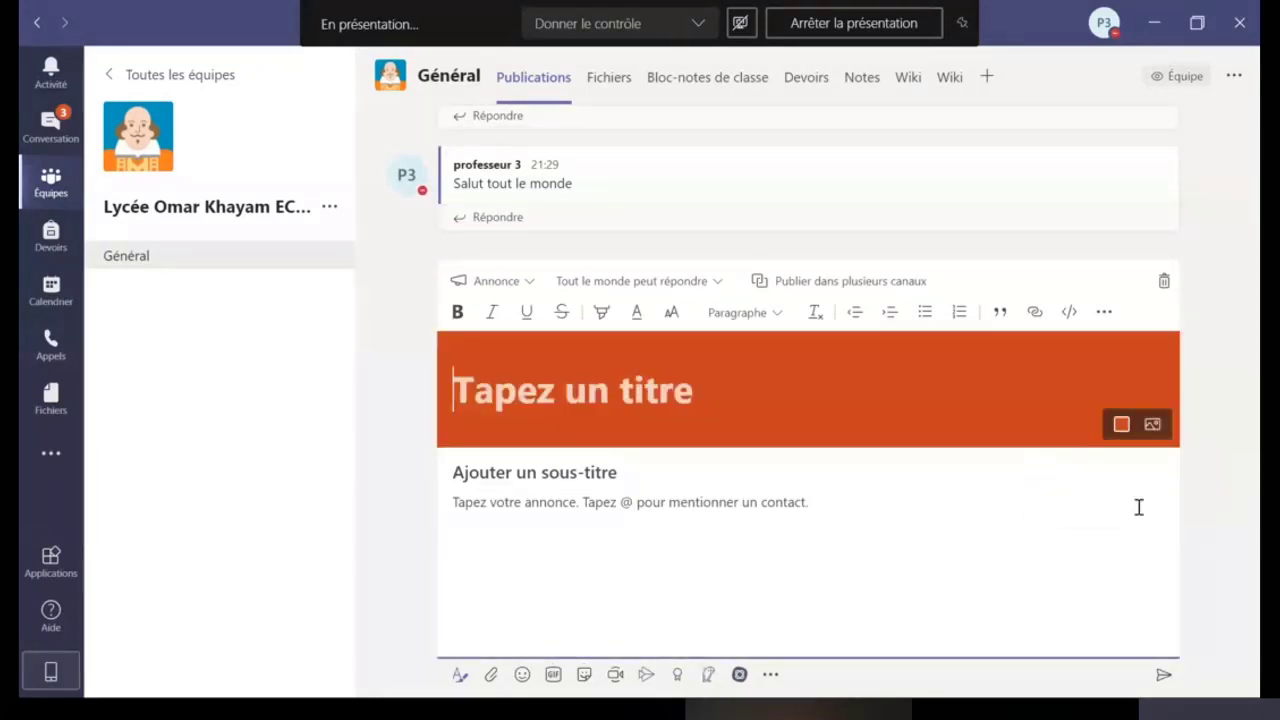
click(738, 400)
text(reunion)
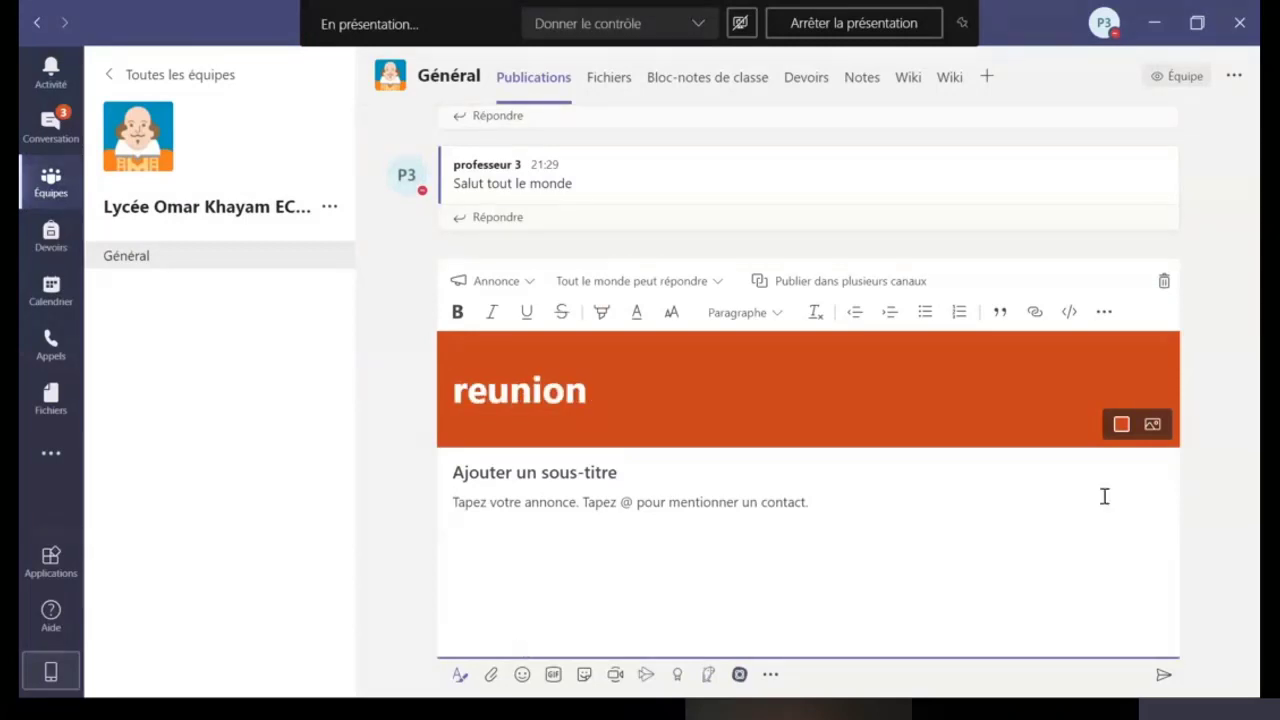
Step: Fill in the announcement's body text as "reunion 1" and post it to the channel
click(1162, 677)
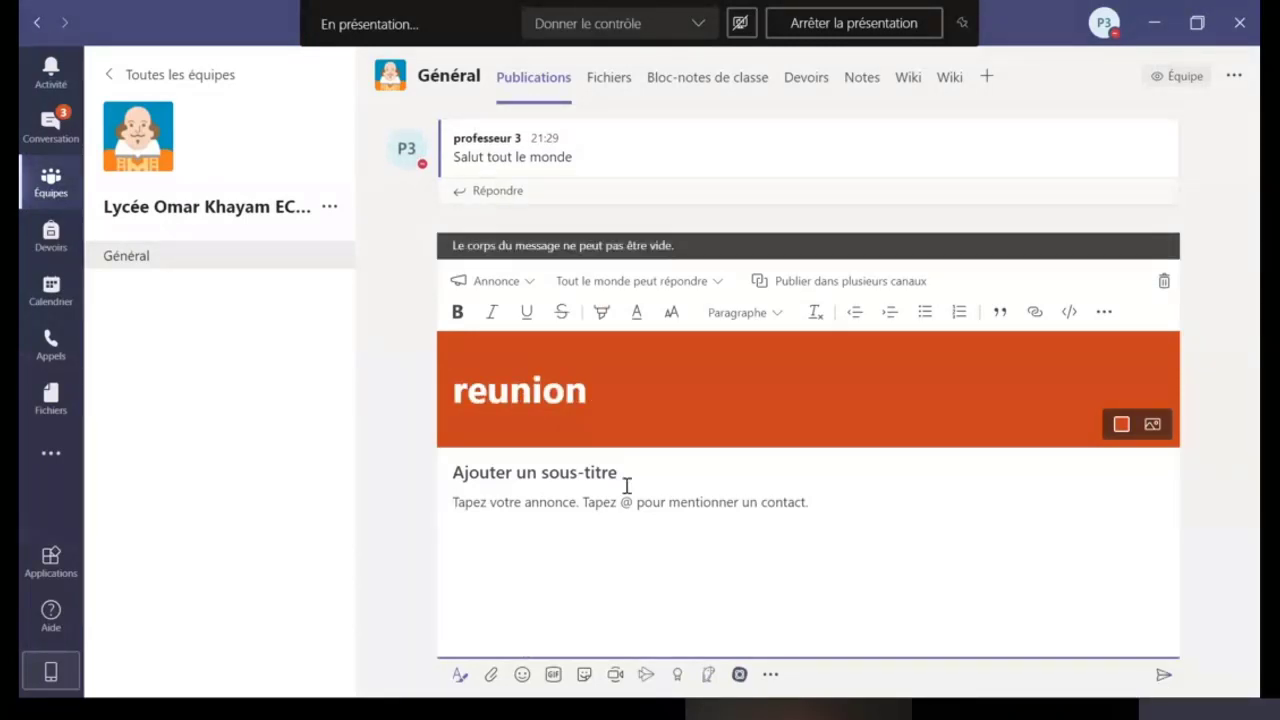
click(580, 491)
text(re)
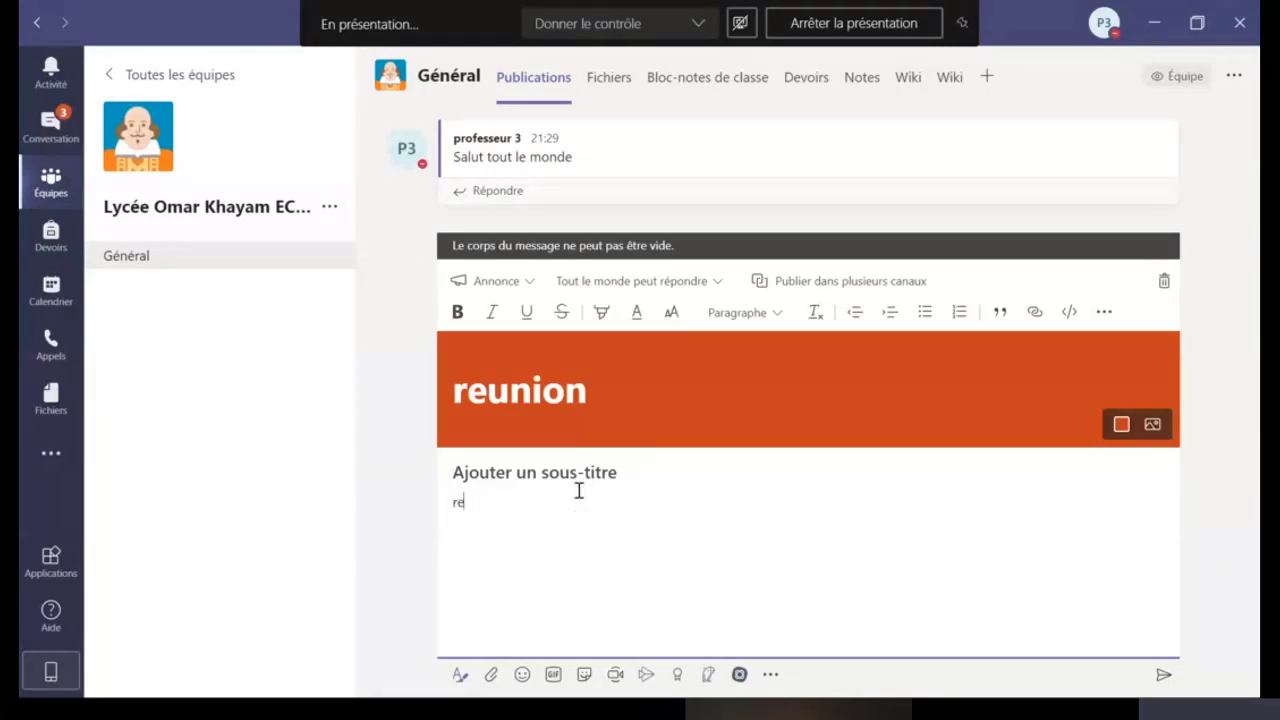
text(union 1)
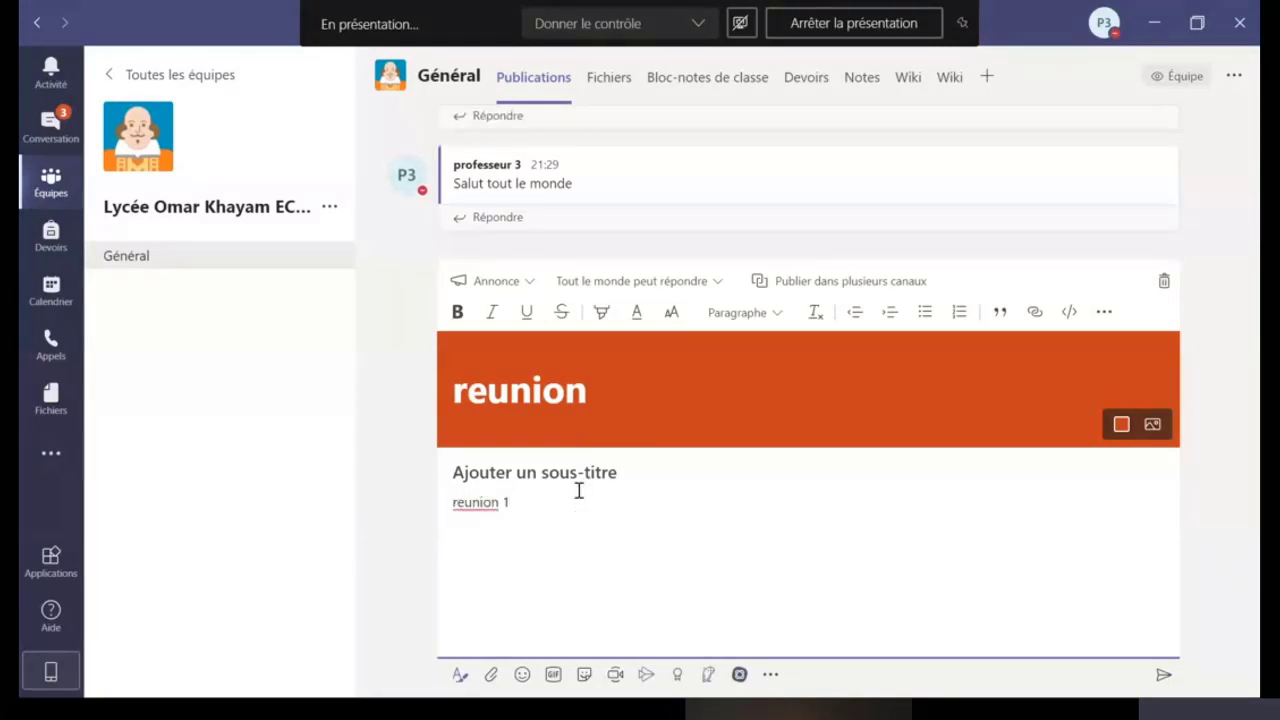
click(1165, 680)
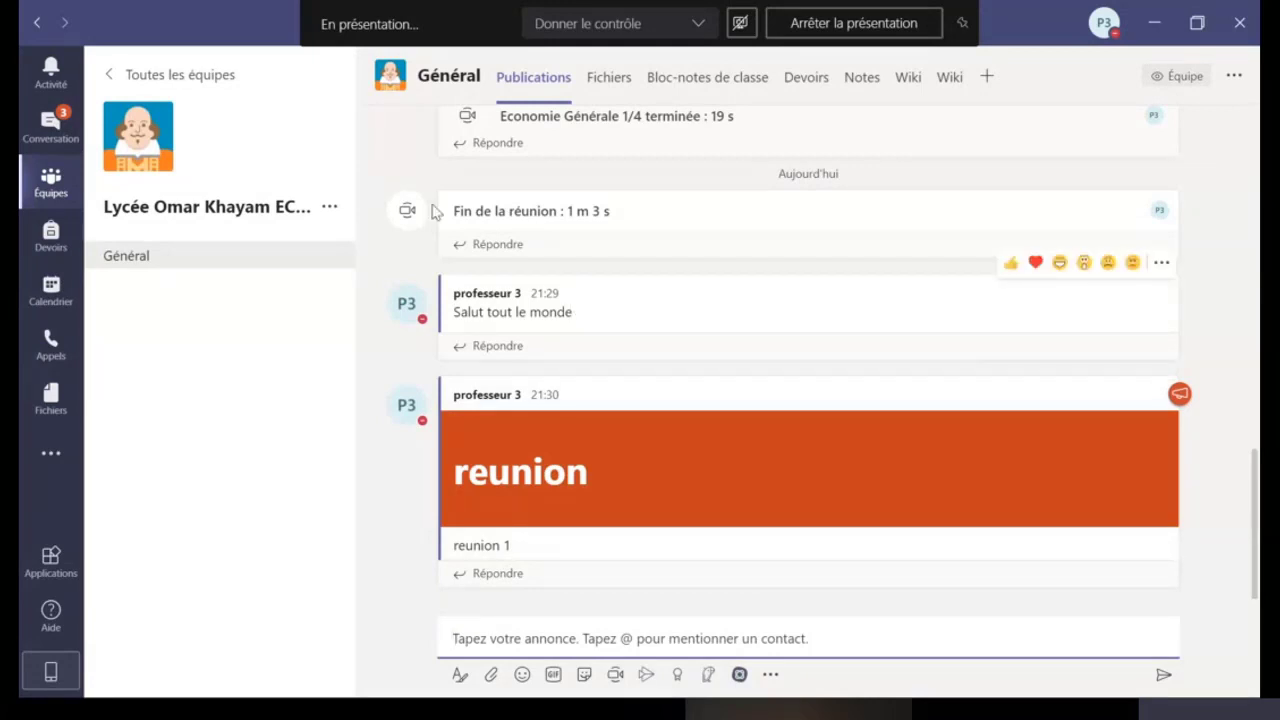
Step: View the emojis and GIFs available for a channel message, without inserting any
click(522, 676)
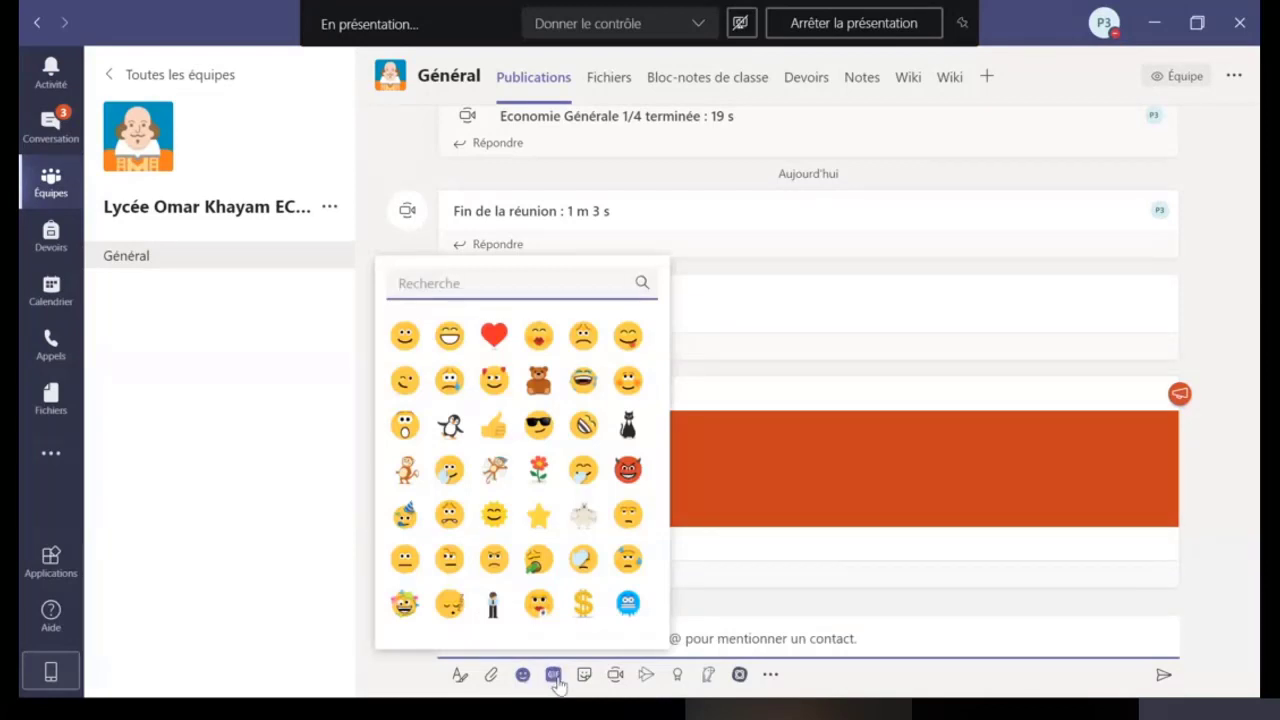
click(554, 675)
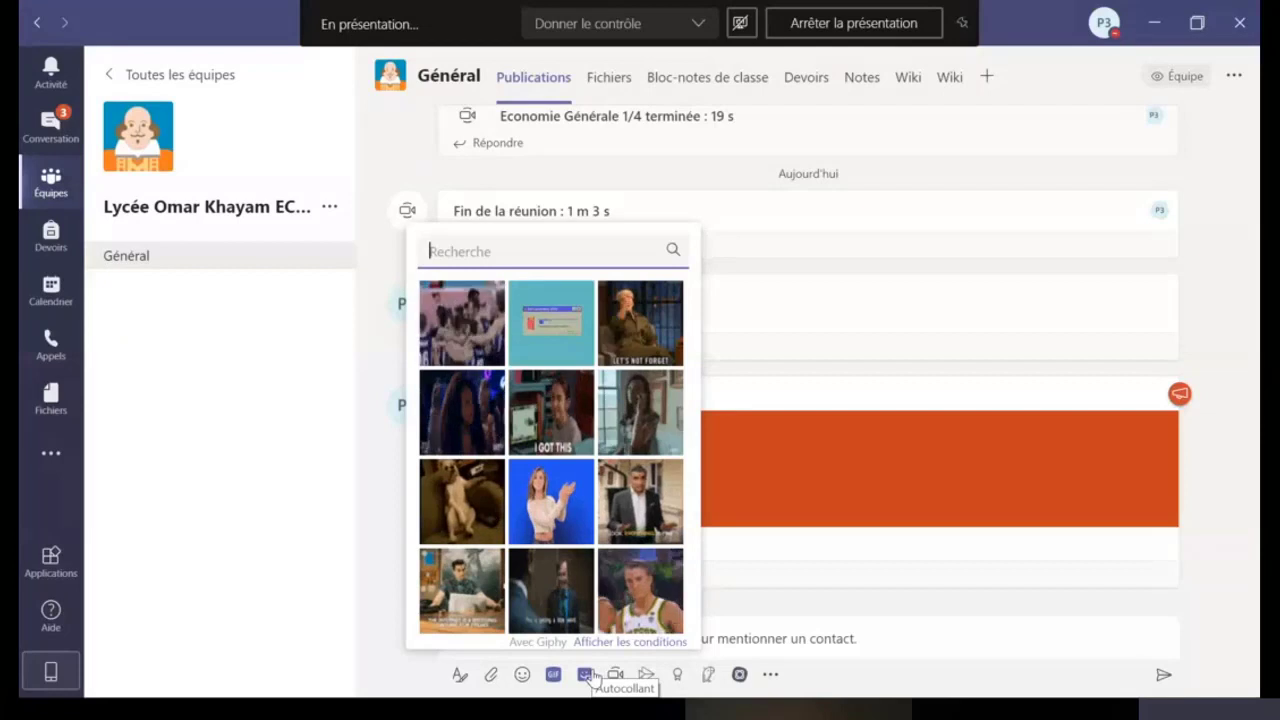
click(755, 628)
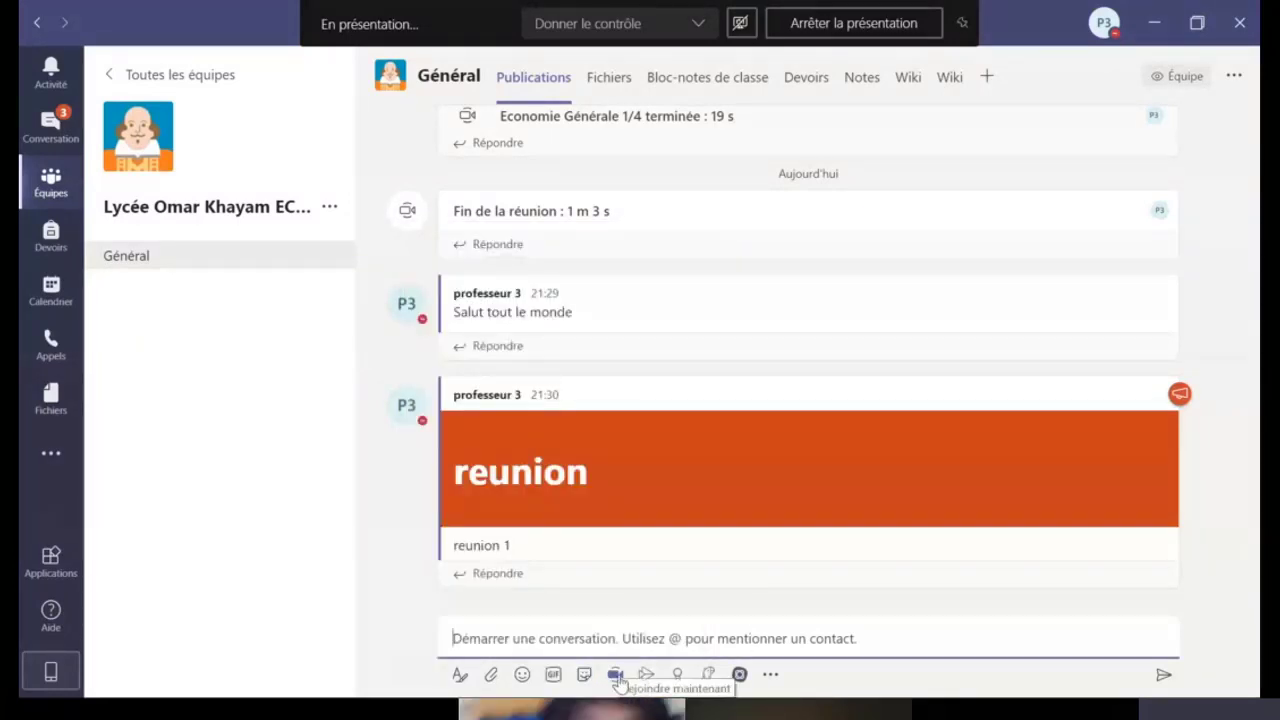